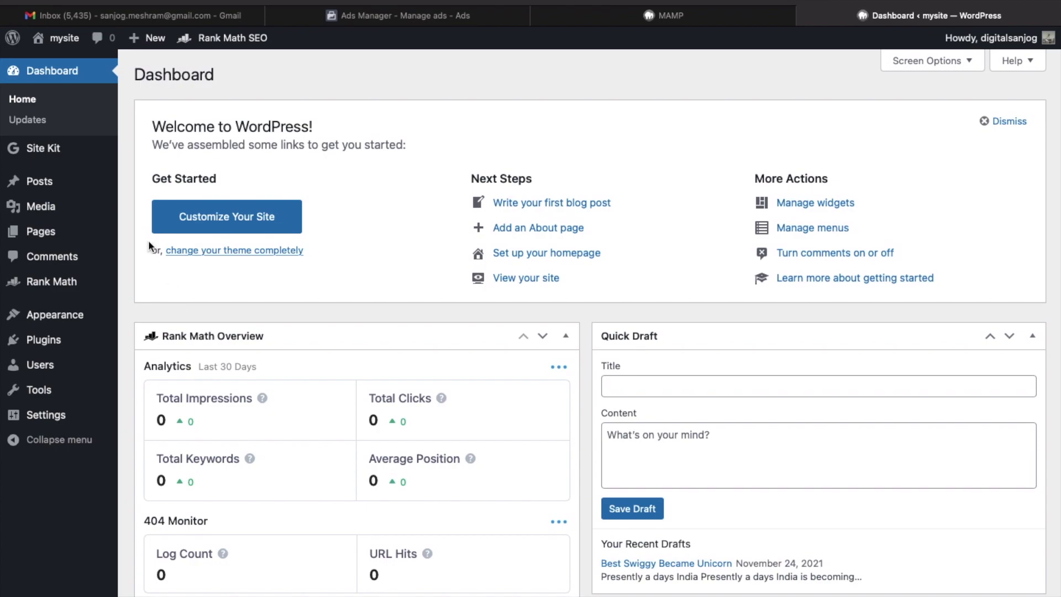
# From the Rank Math Modules page, bring up the Appearance menu in the admin sidebar.
pyautogui.moveTo(78, 457)
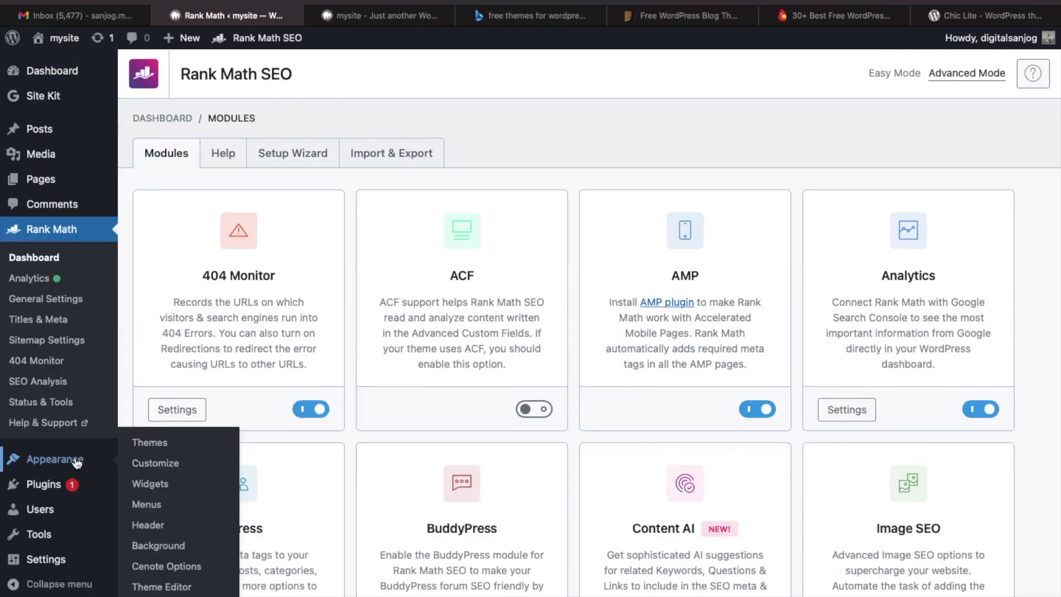
# Open Appearance > Themes and review the installed Cenote, Chic Lite and Twenty themes.
pyautogui.click(159, 445)
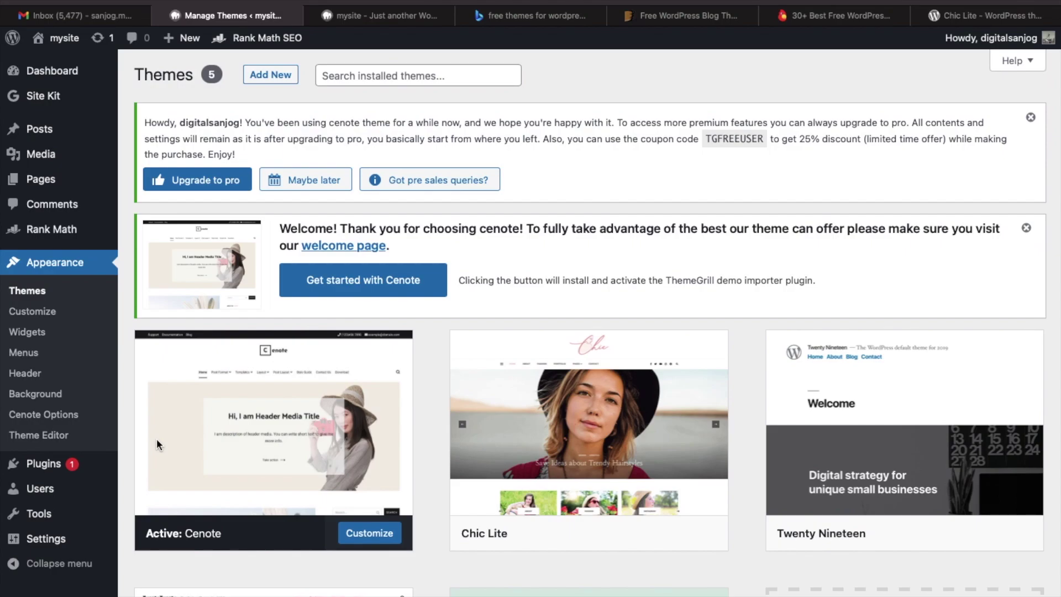
pyautogui.scroll(-3, 300, 413)
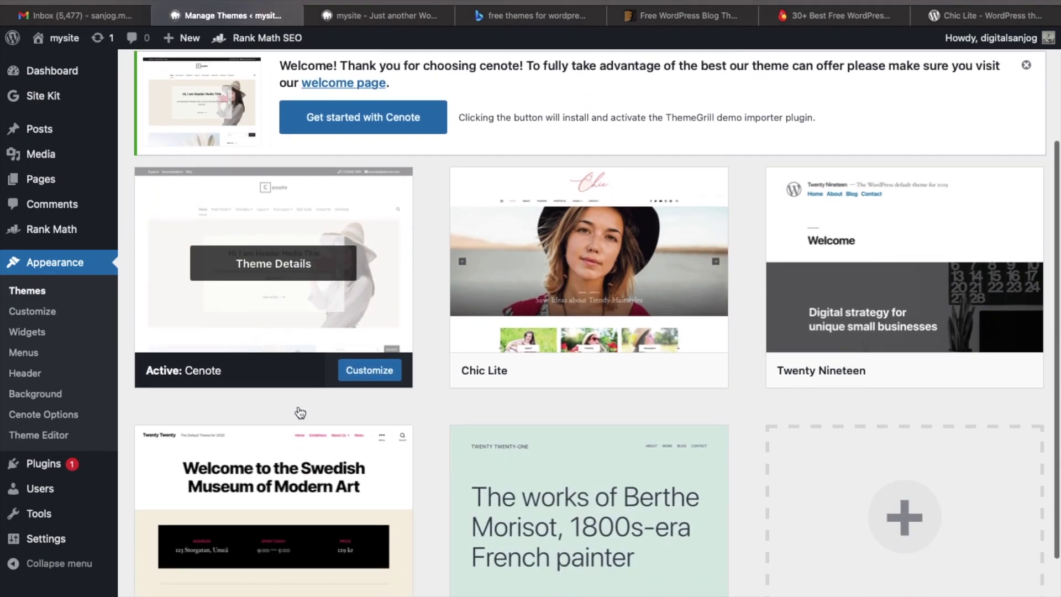
pyautogui.scroll(-1, 301, 413)
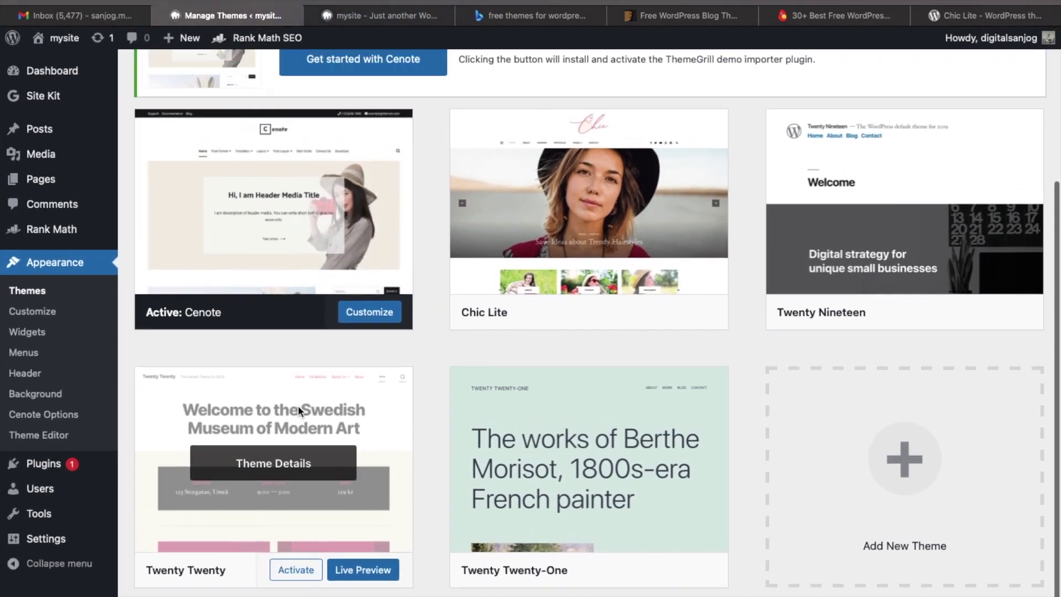
pyautogui.scroll(1, 297, 406)
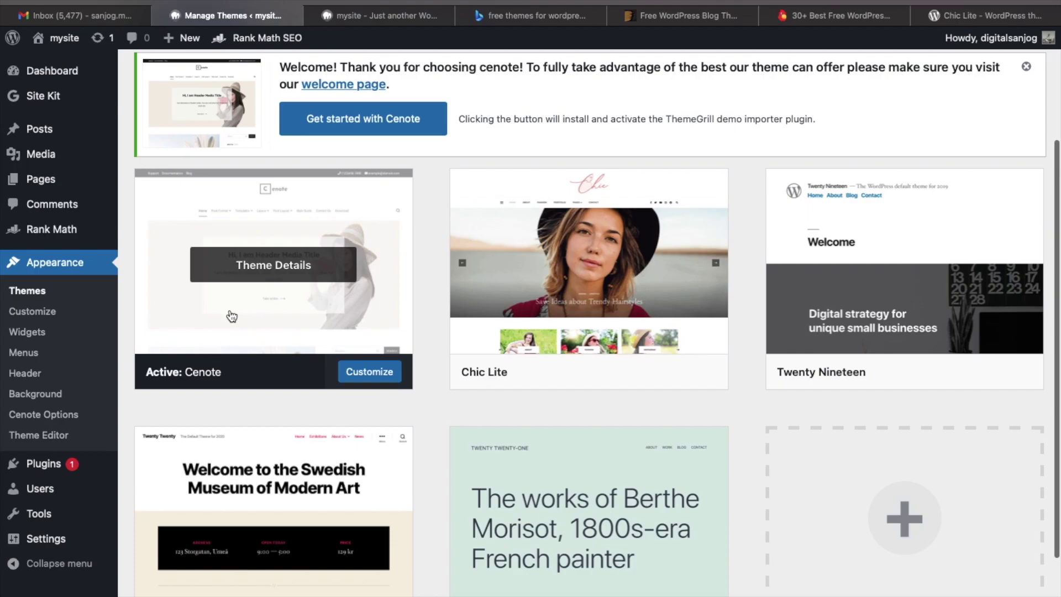
pyautogui.scroll(-2, 238, 308)
pyautogui.scroll(1, 217, 359)
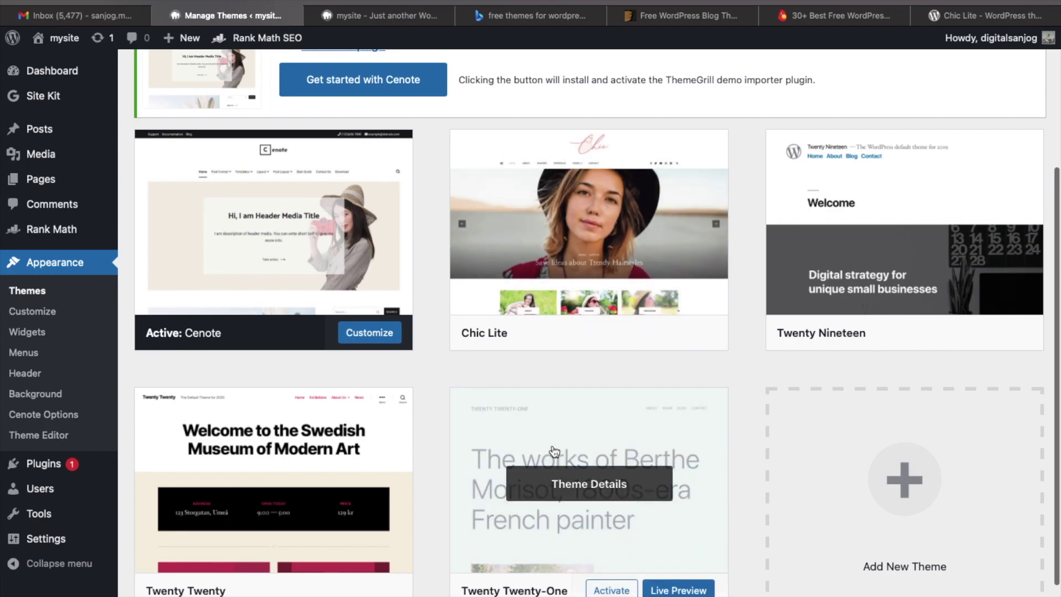
pyautogui.scroll(3, 554, 451)
pyautogui.scroll(-2, 555, 452)
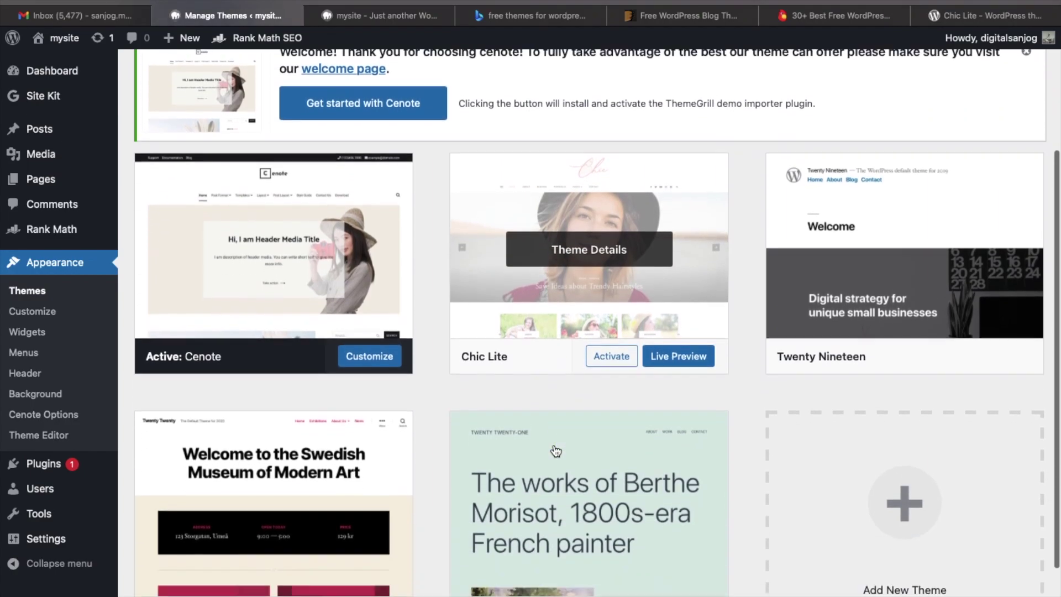
pyautogui.scroll(4, 556, 451)
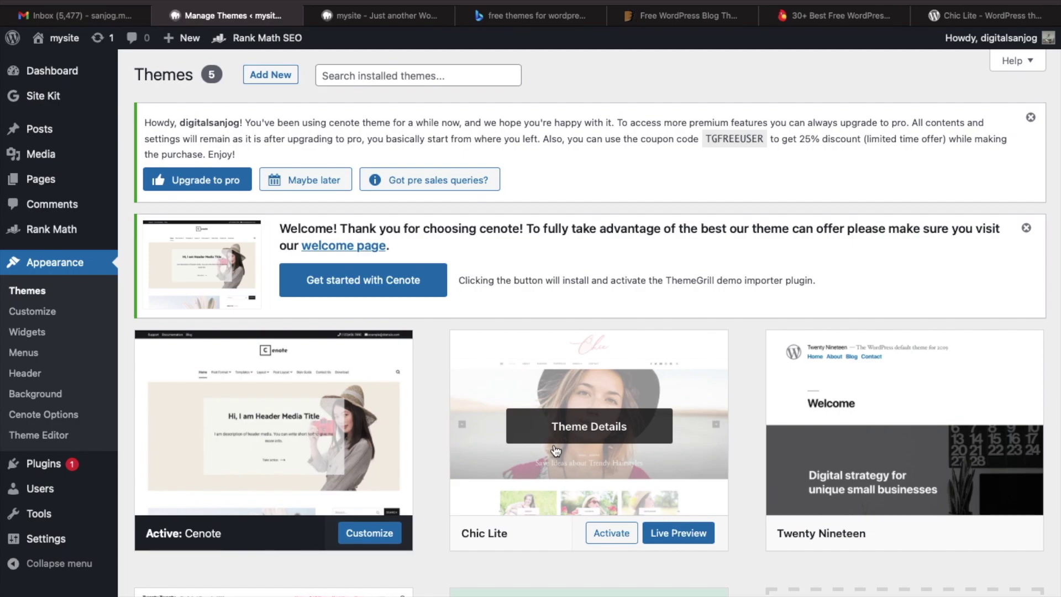
# Go to Add New themes and browse the Popular themes directory.
pyautogui.click(287, 77)
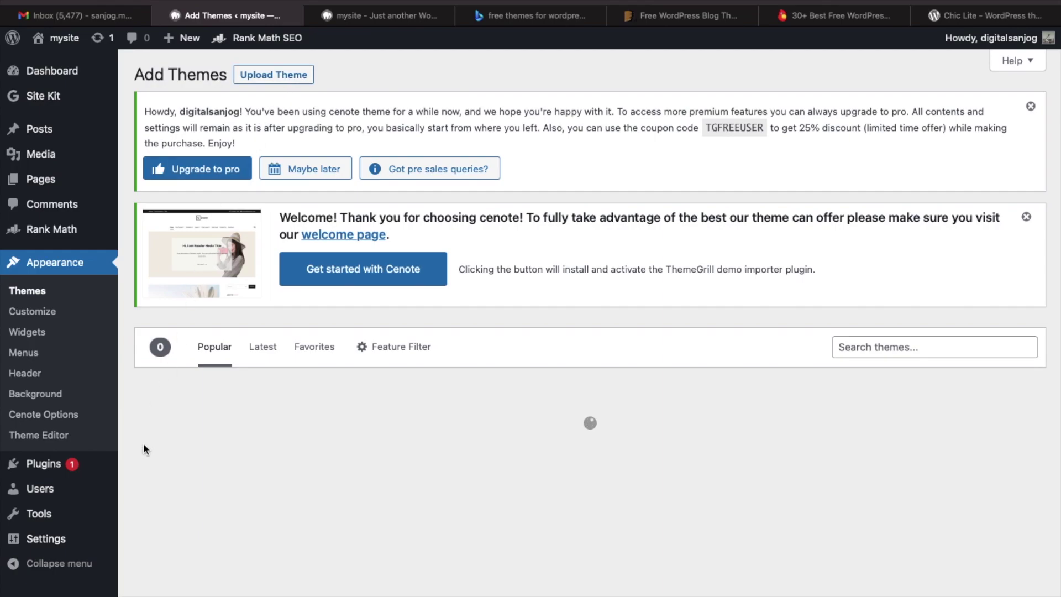
pyautogui.scroll(-5, 144, 445)
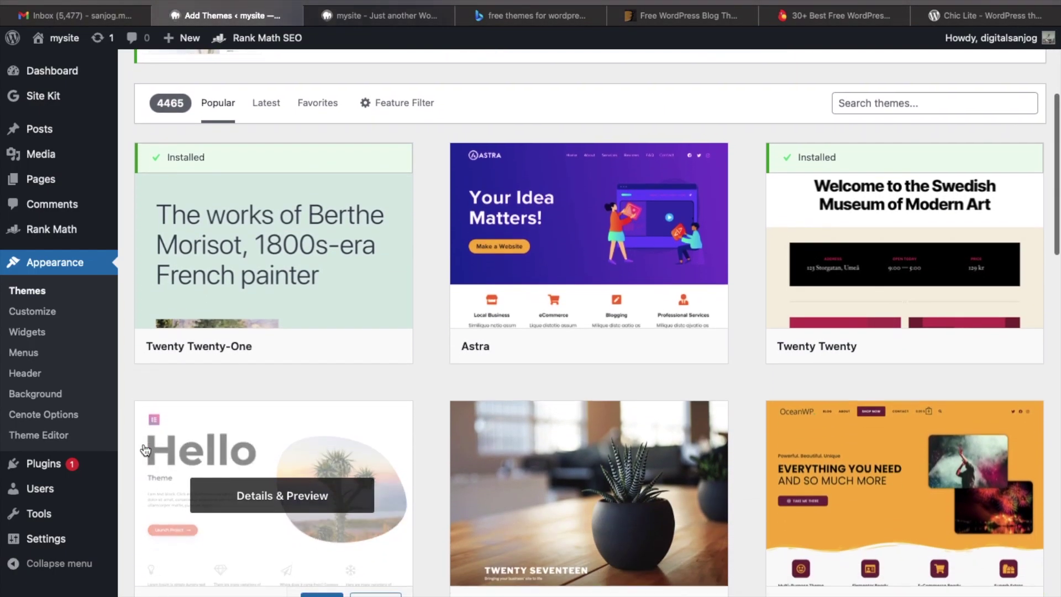
pyautogui.scroll(1, 145, 420)
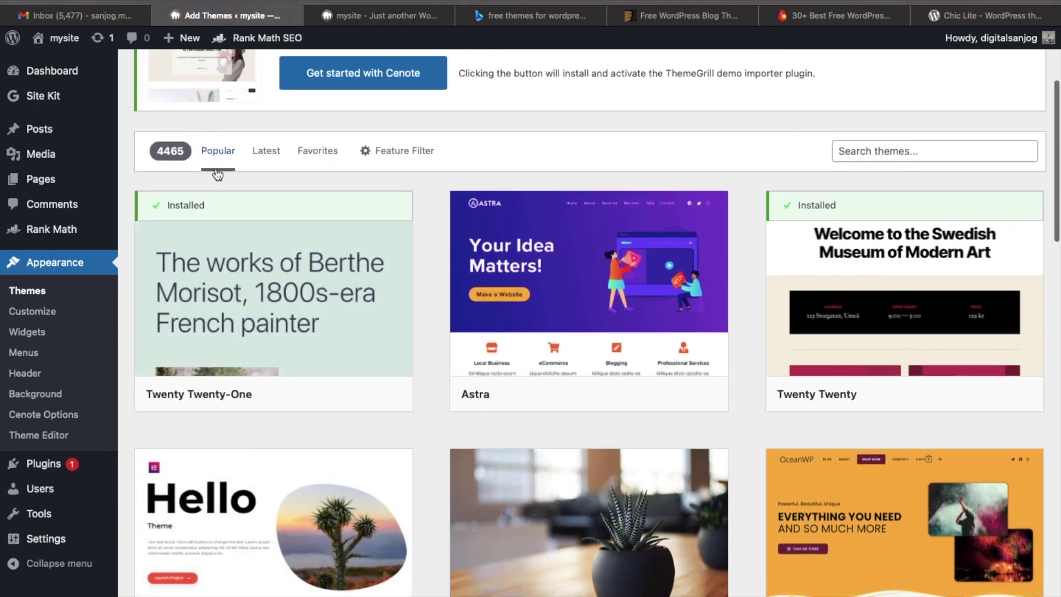
pyautogui.scroll(-13, 219, 356)
pyautogui.scroll(-10, 219, 355)
pyautogui.scroll(-16, 220, 357)
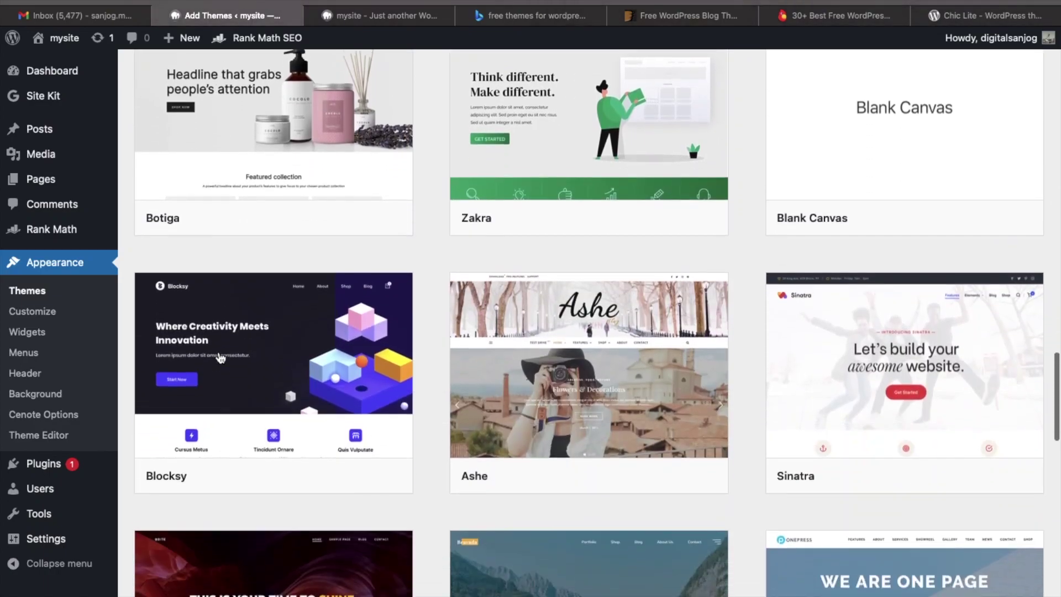
pyautogui.scroll(-18, 220, 357)
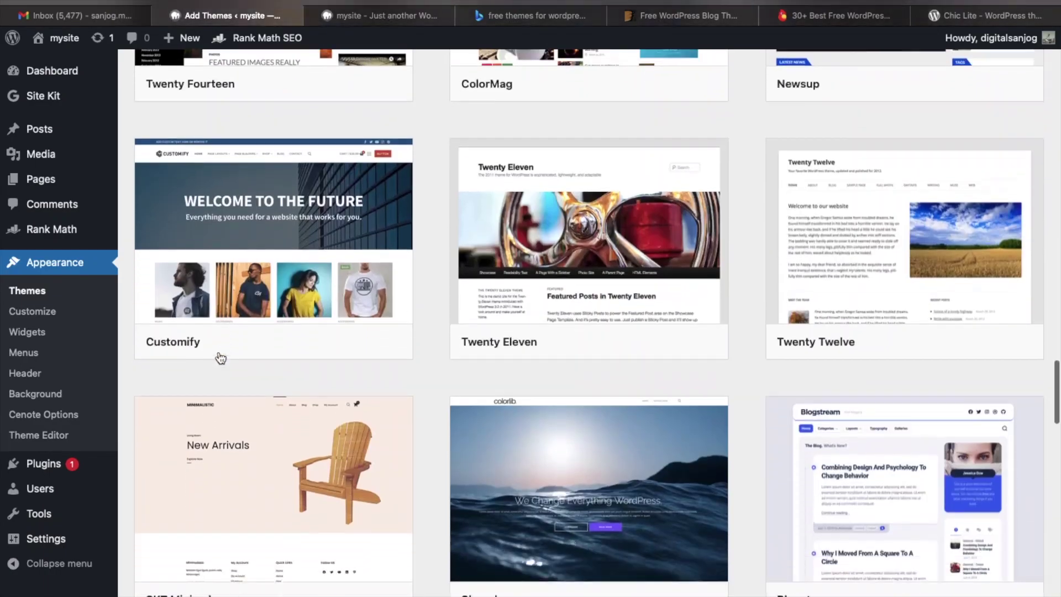
pyautogui.scroll(-8, 220, 358)
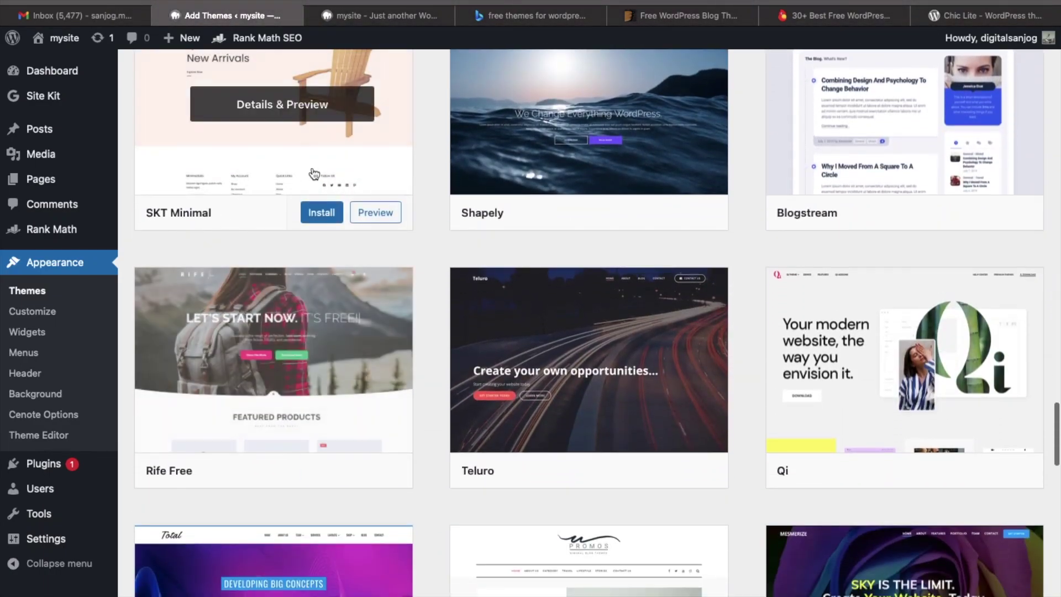
pyautogui.scroll(-3, 297, 216)
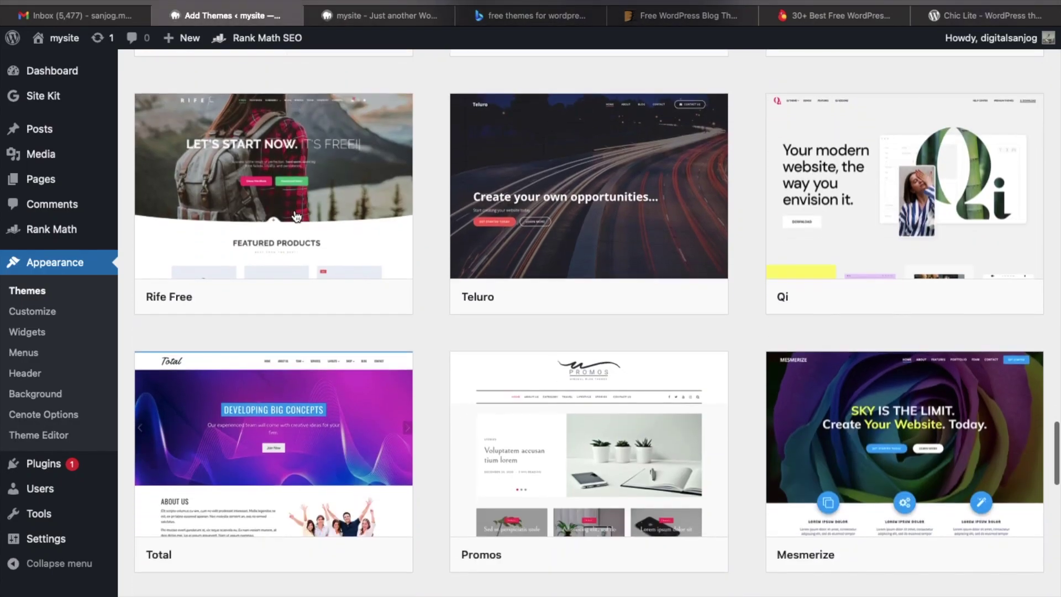
pyautogui.scroll(-14, 296, 217)
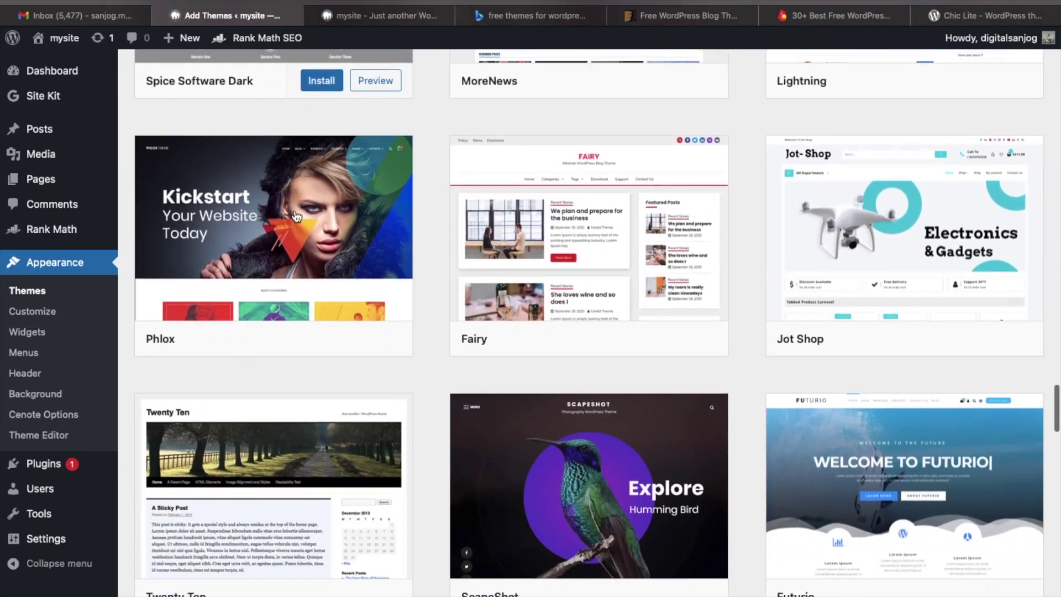
pyautogui.scroll(-3, 294, 215)
pyautogui.scroll(20, 294, 214)
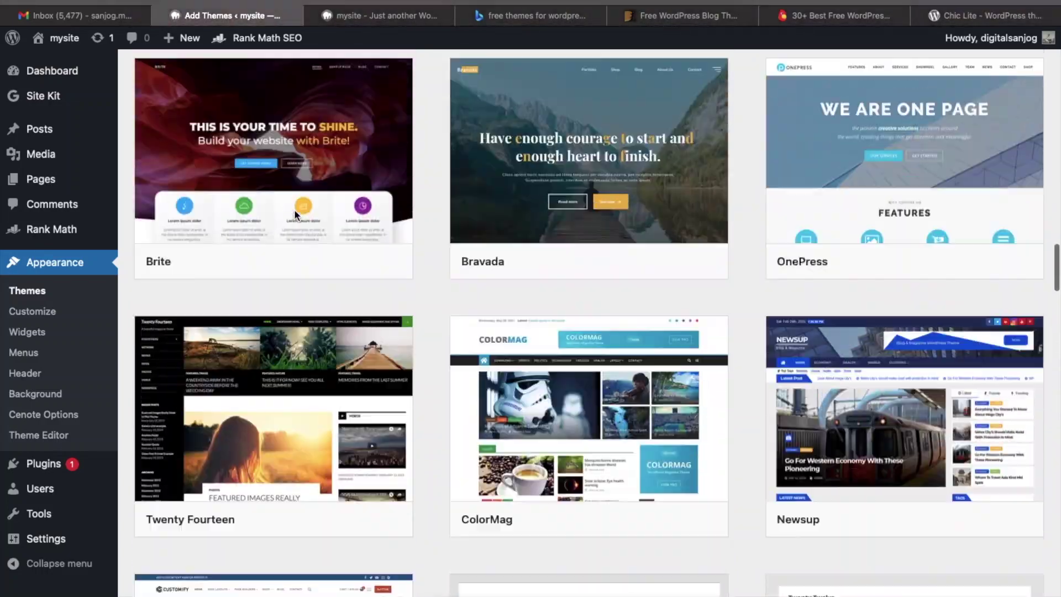
pyautogui.scroll(20, 295, 209)
pyautogui.scroll(15, 294, 215)
pyautogui.scroll(-5, 294, 215)
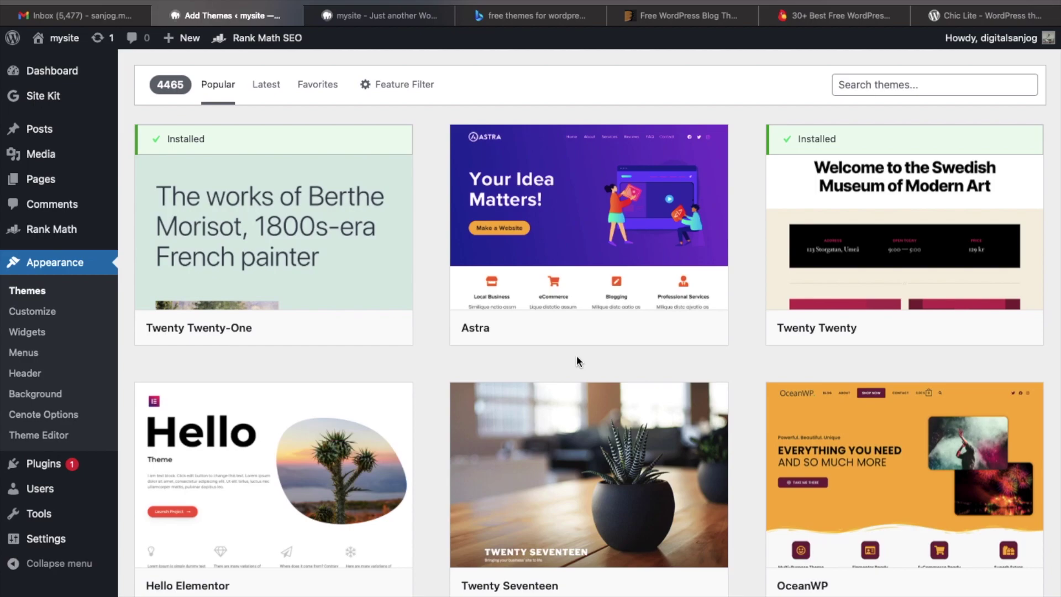
pyautogui.scroll(-2, 578, 362)
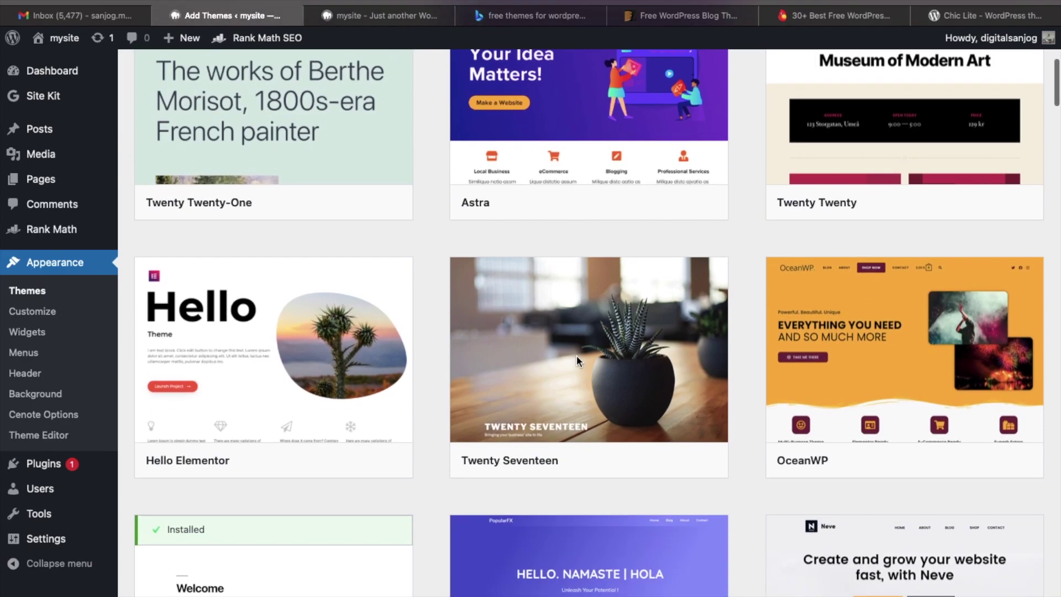
pyautogui.scroll(-4, 598, 327)
# Preview the PopularFX theme, copy its name, and start a new browser tab.
pyautogui.click(597, 326)
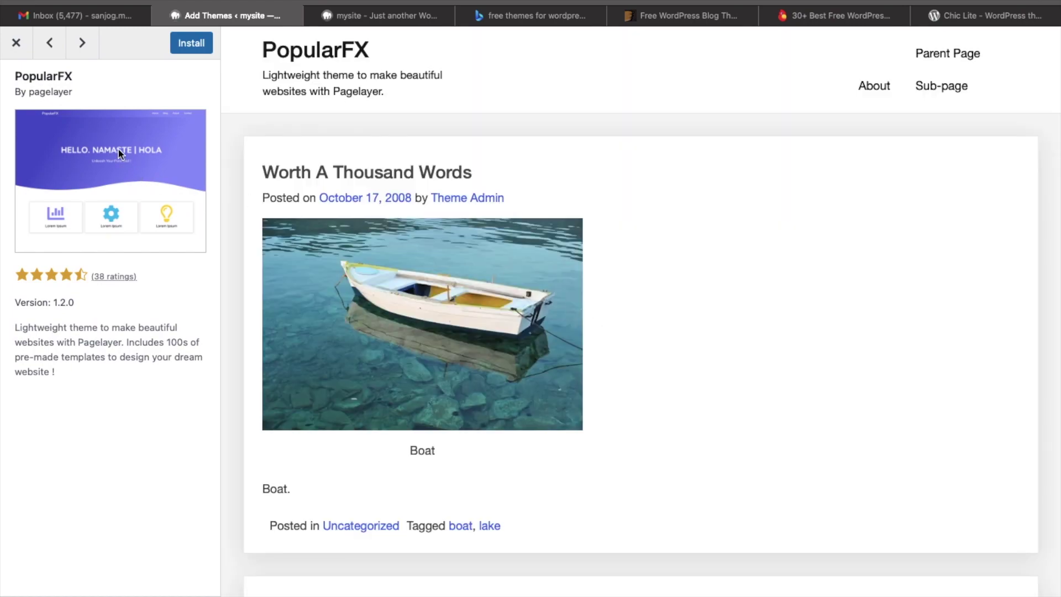
pyautogui.moveTo(15, 78); pyautogui.dragTo(79, 74)
pyautogui.press('super+c')
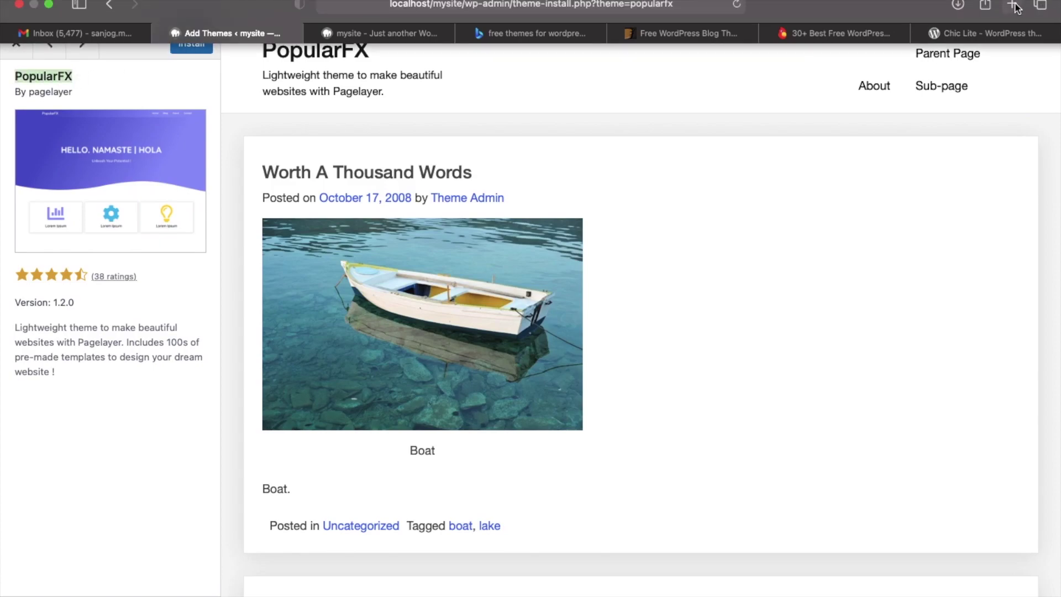
pyautogui.click(1013, 5)
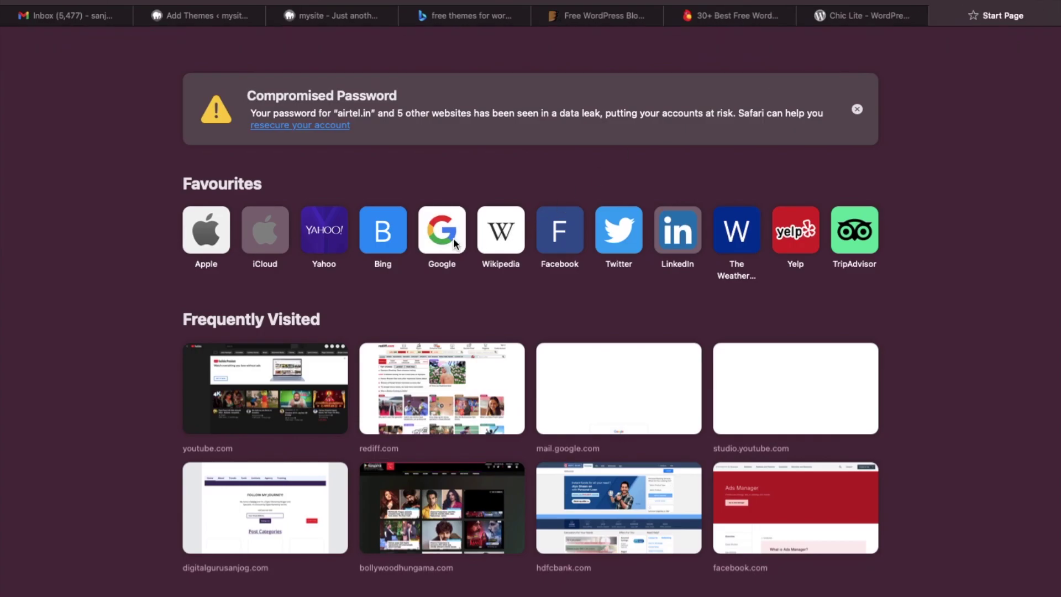
# Search Google for 'popularfx theme wordpress' using the copied theme name.
pyautogui.click(455, 243)
pyautogui.press('super+v')
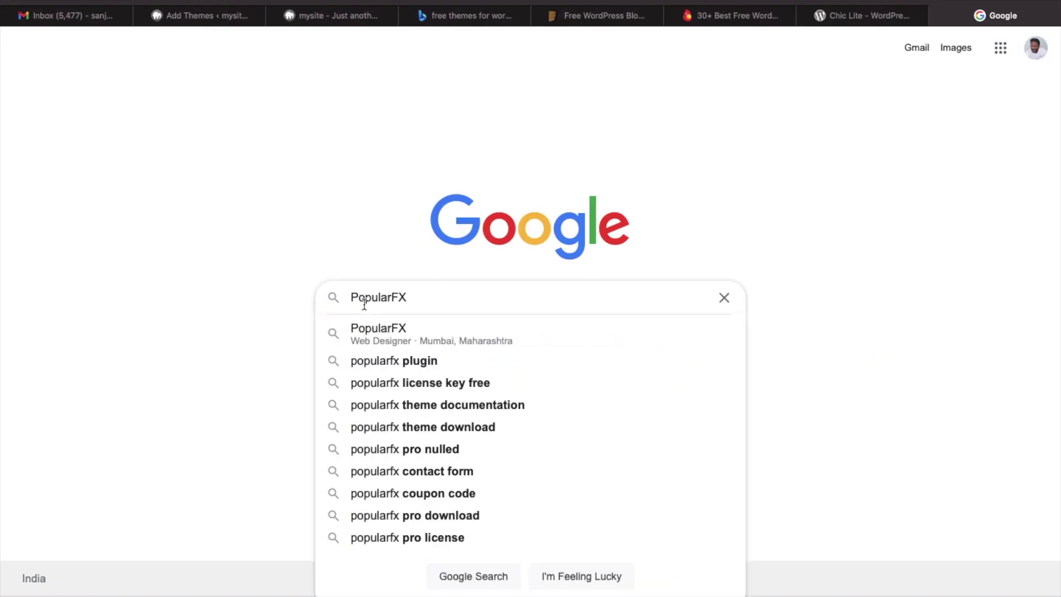
pyautogui.press('Down')
pyautogui.press('Down')
pyautogui.write('wordpress')
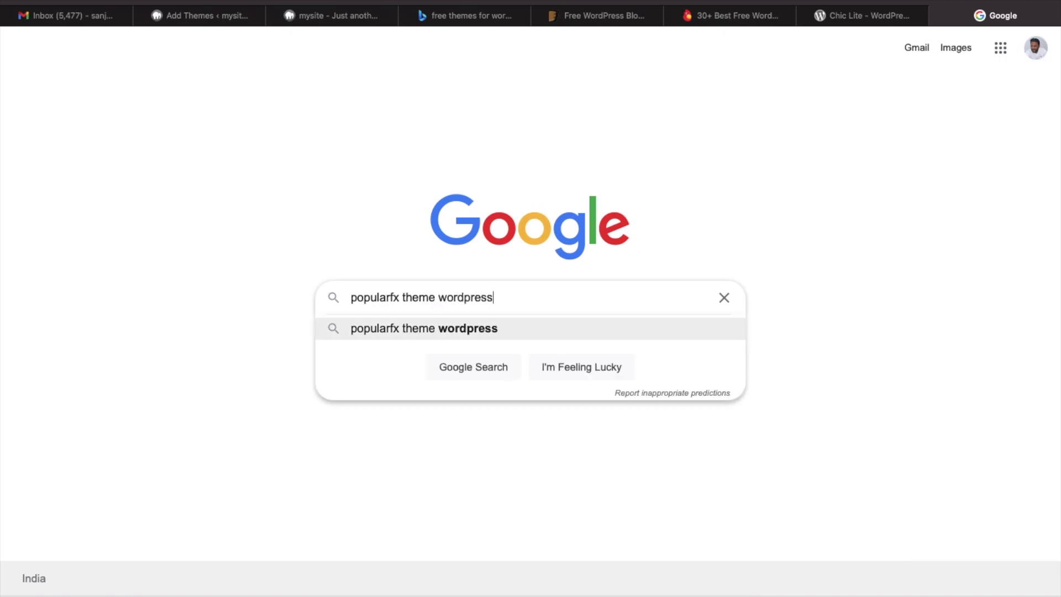
pyautogui.press('Return')
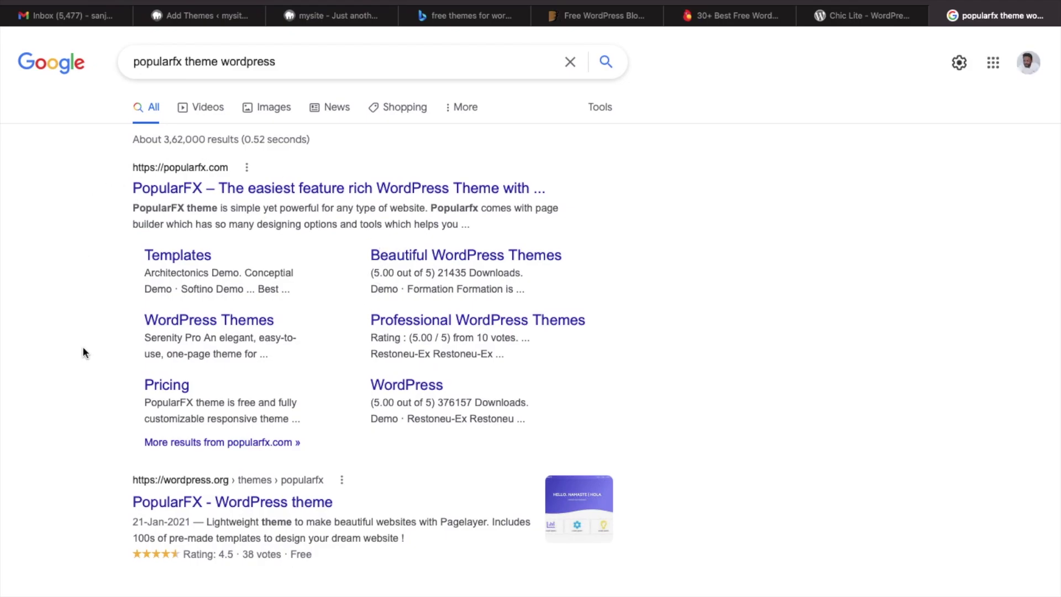
# Open the WordPress.org PopularFX result in a new tab and switch to it.
pyautogui.scroll(-5, 85, 348)
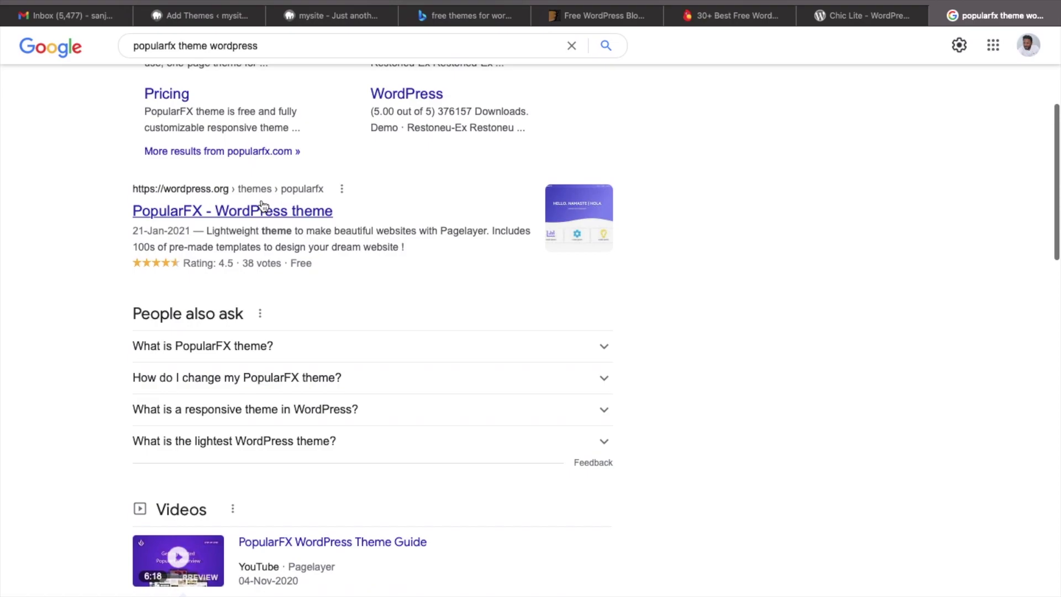
pyautogui.rightClick(271, 214)
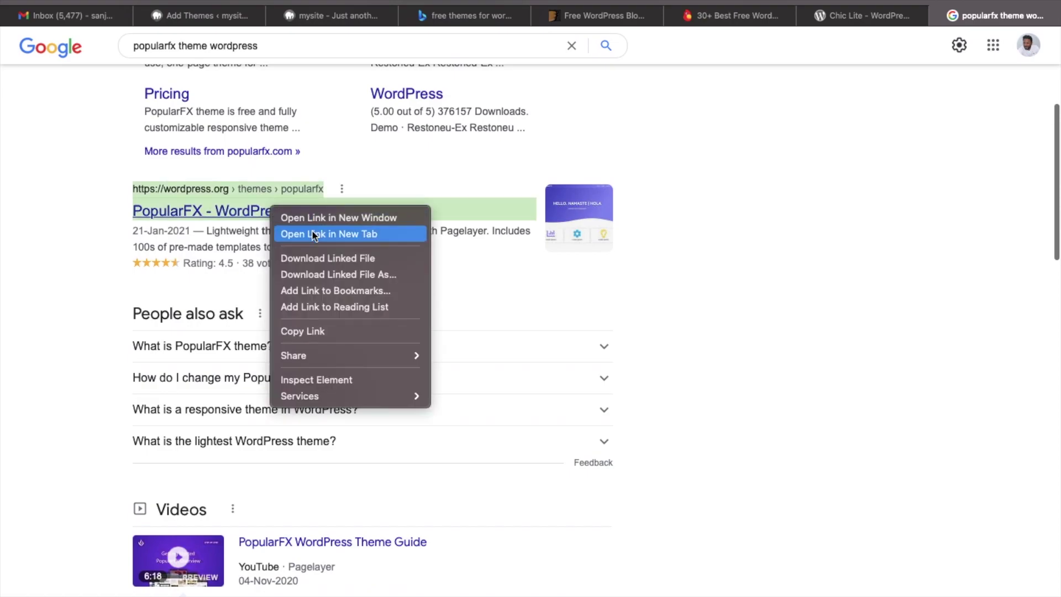
pyautogui.click(304, 232)
pyautogui.click(1015, 16)
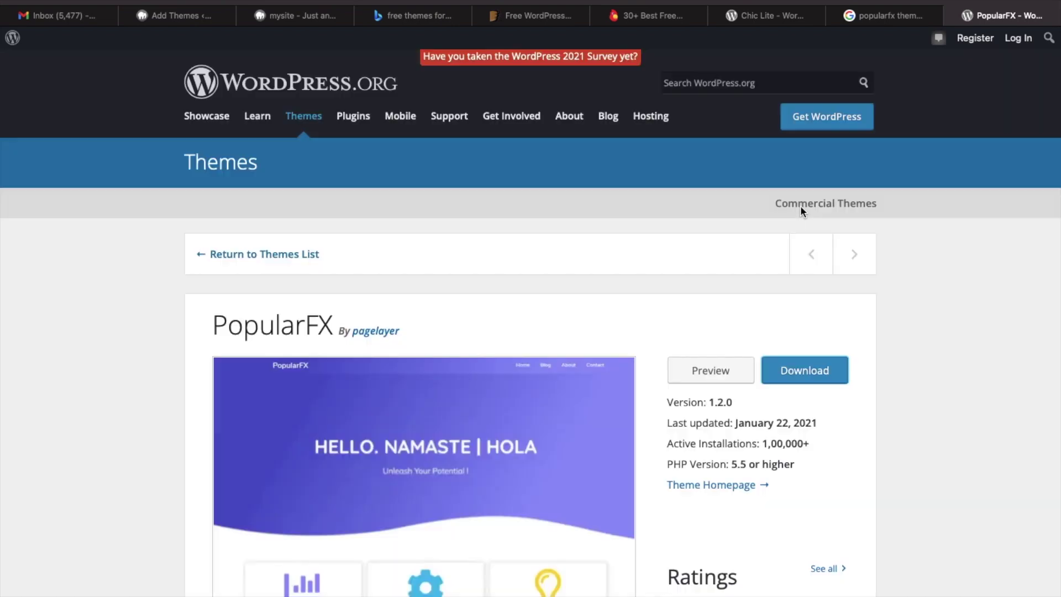
# Scroll the PopularFX page and highlight 'Last updated: January 22, 2021', then view the site's front page.
pyautogui.scroll(-3, 694, 498)
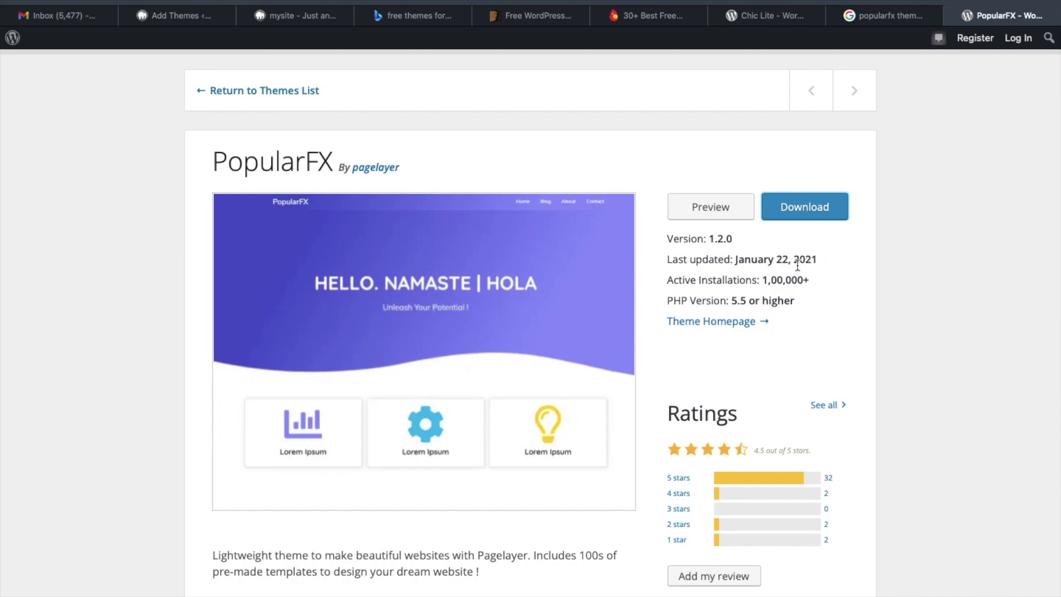
pyautogui.scroll(-1, 798, 266)
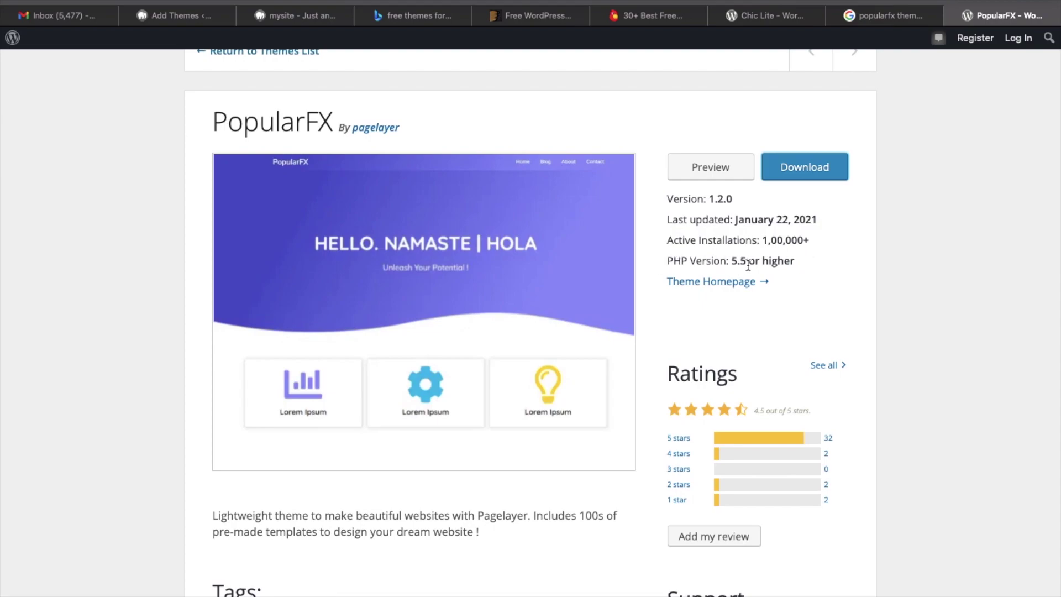
pyautogui.scroll(-3, 748, 267)
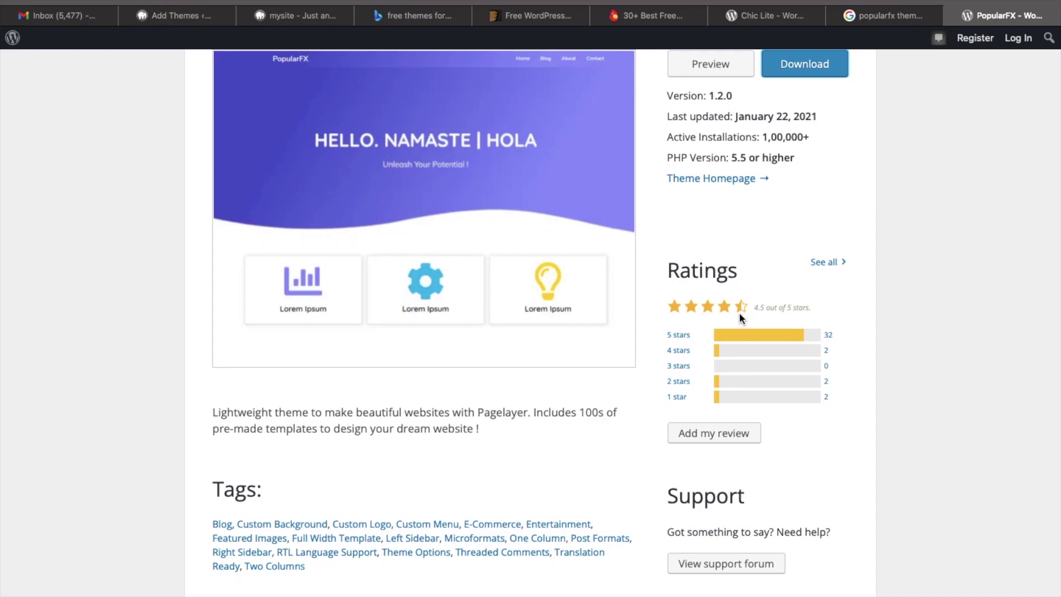
pyautogui.scroll(-2, 736, 309)
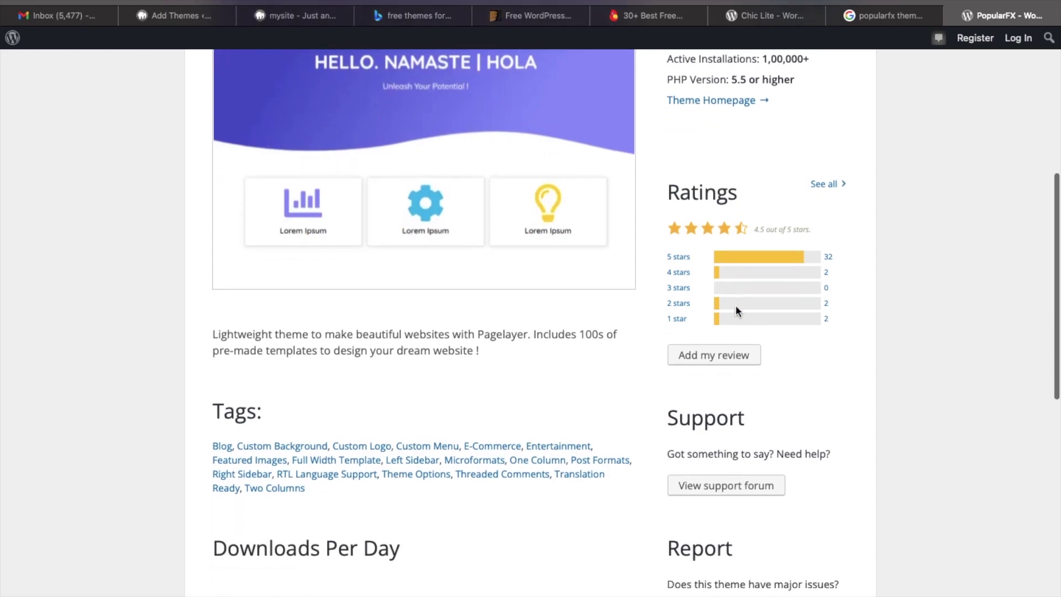
pyautogui.scroll(5, 736, 309)
pyautogui.scroll(-2, 736, 309)
pyautogui.scroll(1, 735, 311)
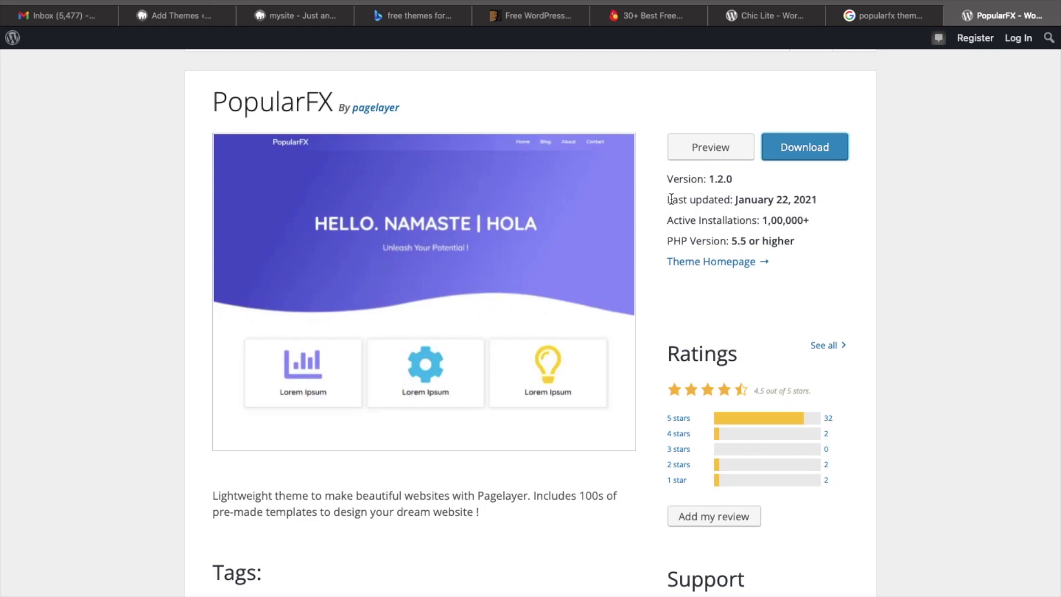
pyautogui.moveTo(669, 198); pyautogui.dragTo(824, 199)
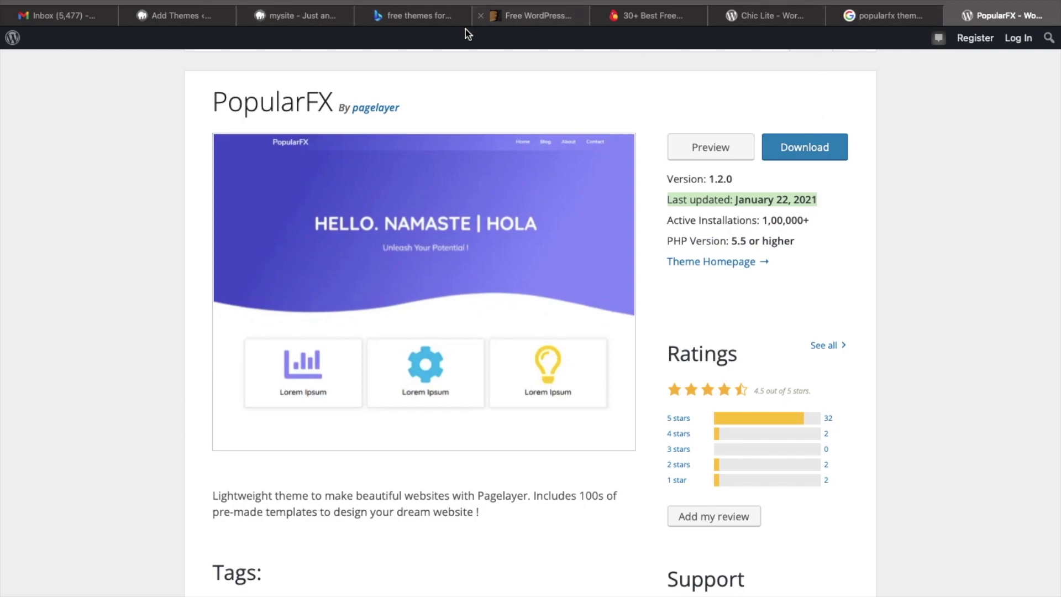
pyautogui.click(312, 23)
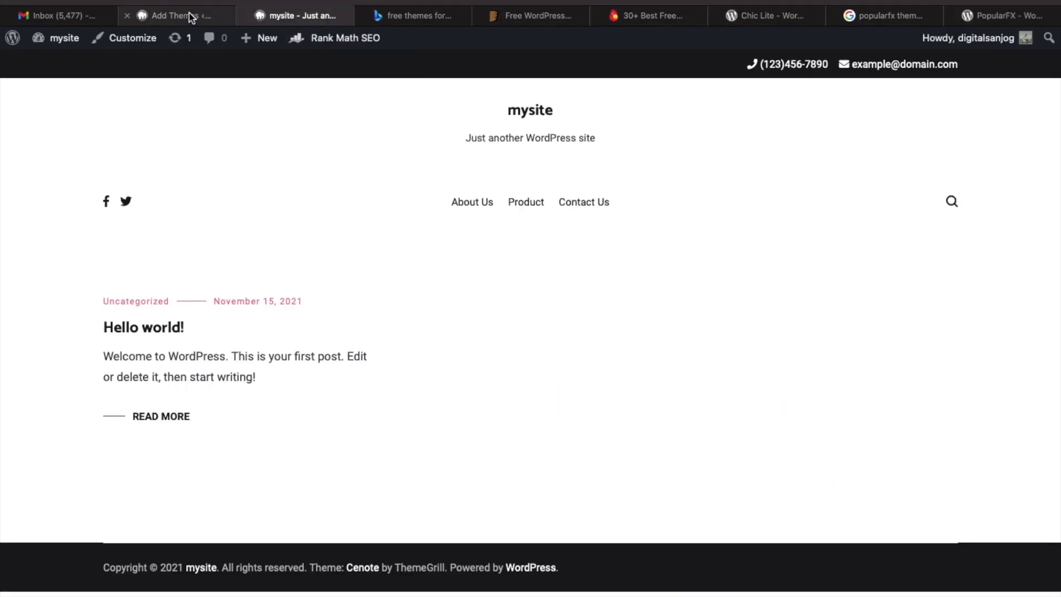
# Close the PopularFX preview, open Sydney's Details & Preview and select its name, then return to Google.
pyautogui.click(191, 18)
pyautogui.click(17, 43)
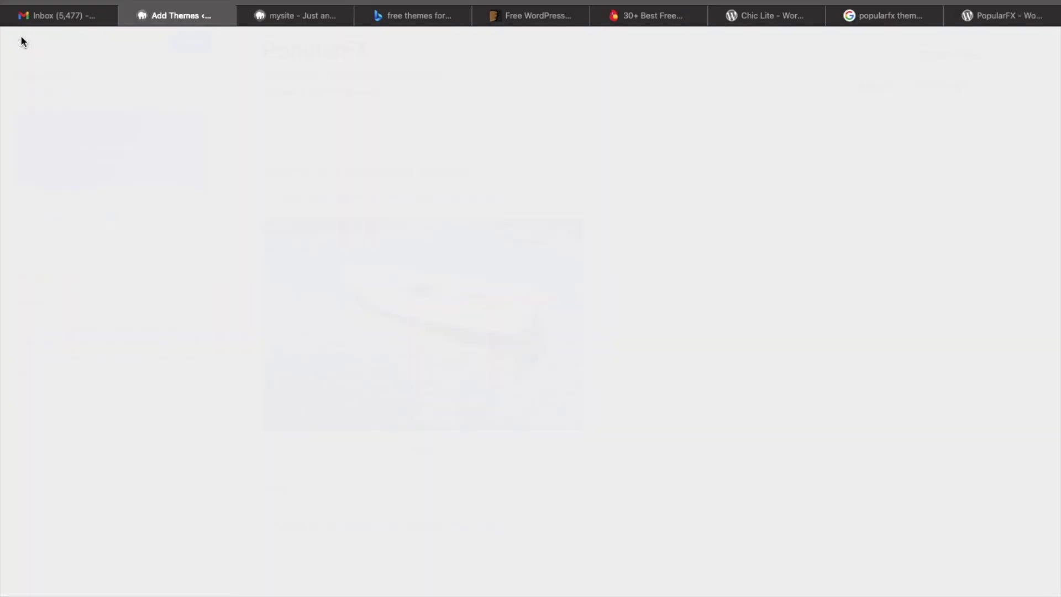
pyautogui.scroll(-15, 376, 384)
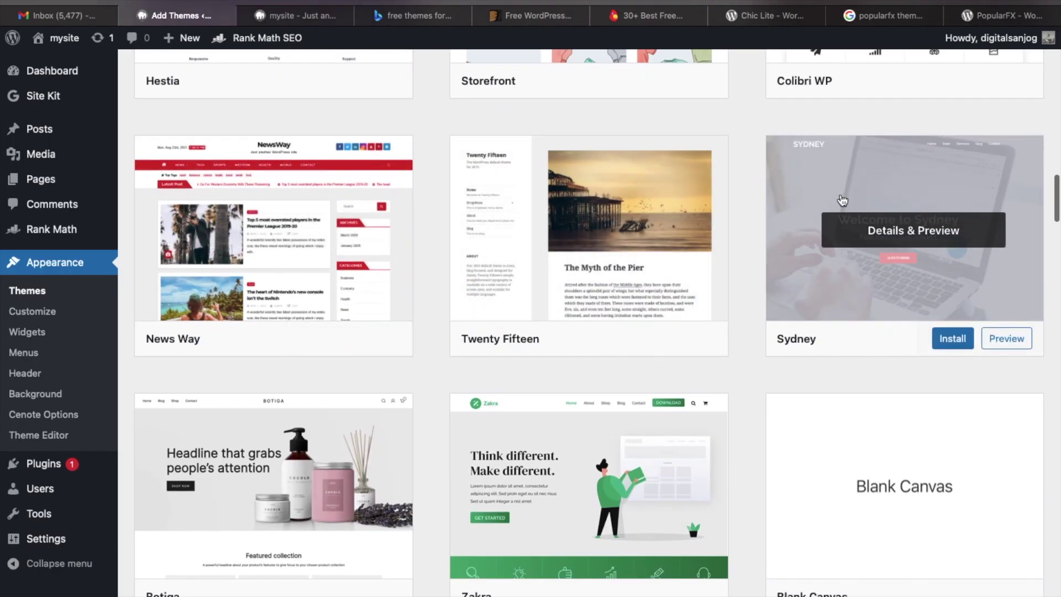
pyautogui.click(855, 185)
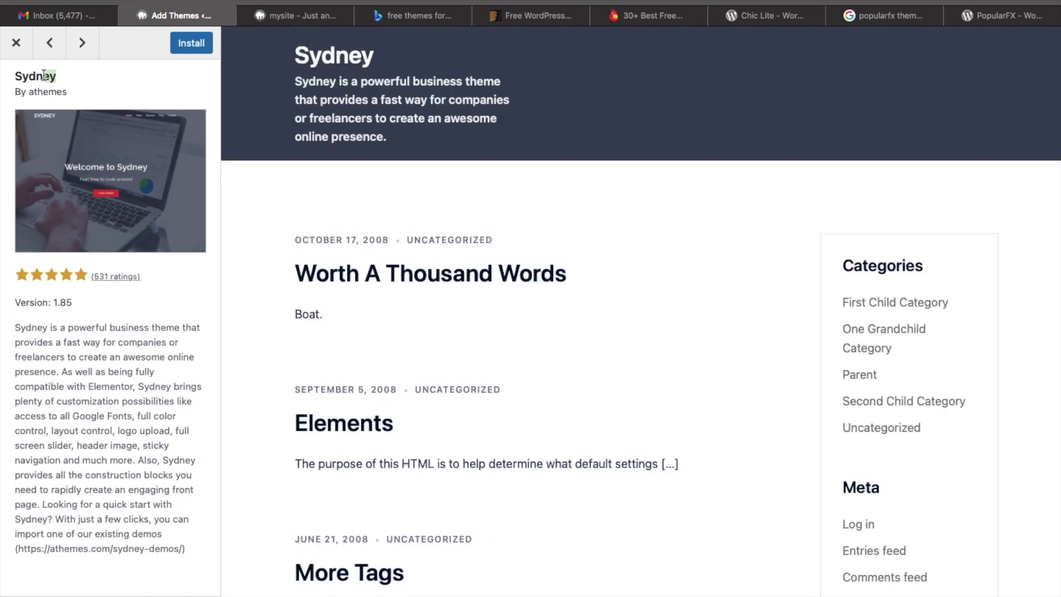
pyautogui.moveTo(60, 78); pyautogui.dragTo(10, 73)
pyautogui.hotkey('ctrl', 'c')
pyautogui.click(873, 15)
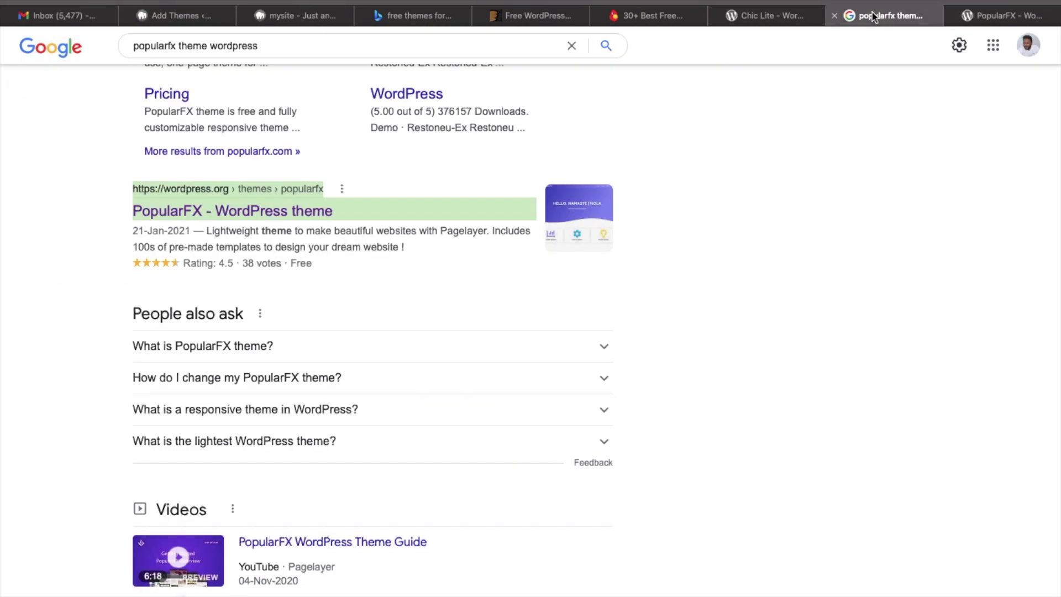
# Change the query from popularfx to Sydney and open Sydney's WordPress.org page in a new tab.
pyautogui.moveTo(176, 45); pyautogui.dragTo(100, 44)
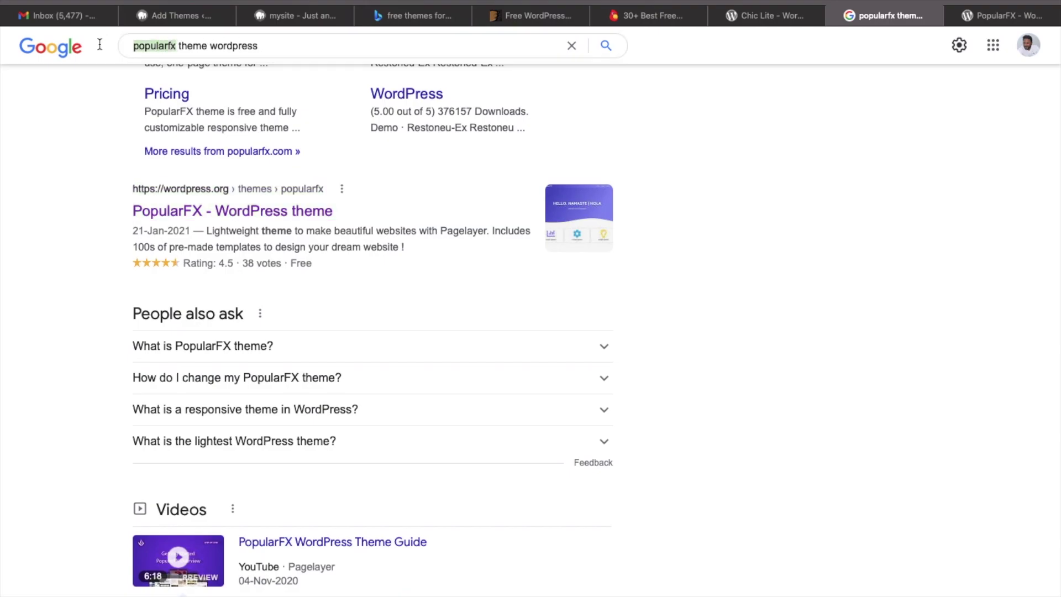
pyautogui.press('BackSpace')
pyautogui.hotkey('ctrl', 'v')
pyautogui.press('Return')
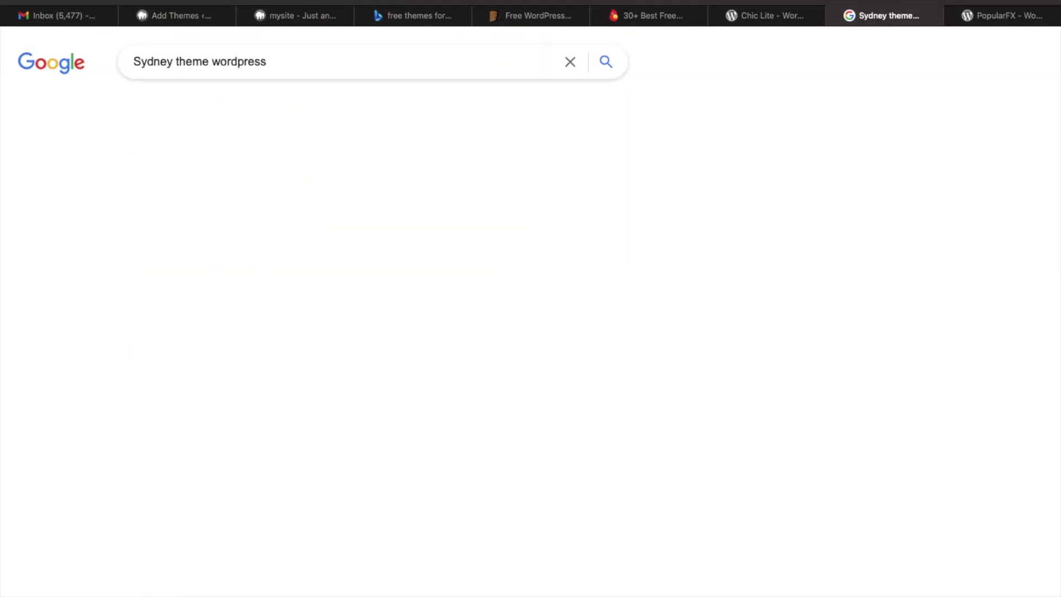
pyautogui.scroll(-5, 44, 437)
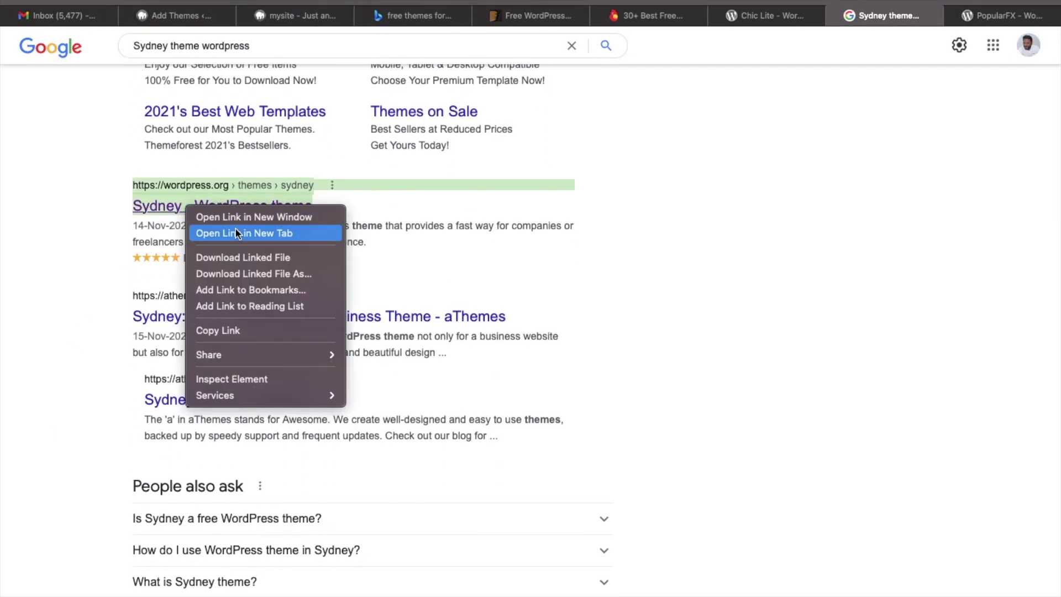
pyautogui.click(238, 233)
pyautogui.click(1019, 17)
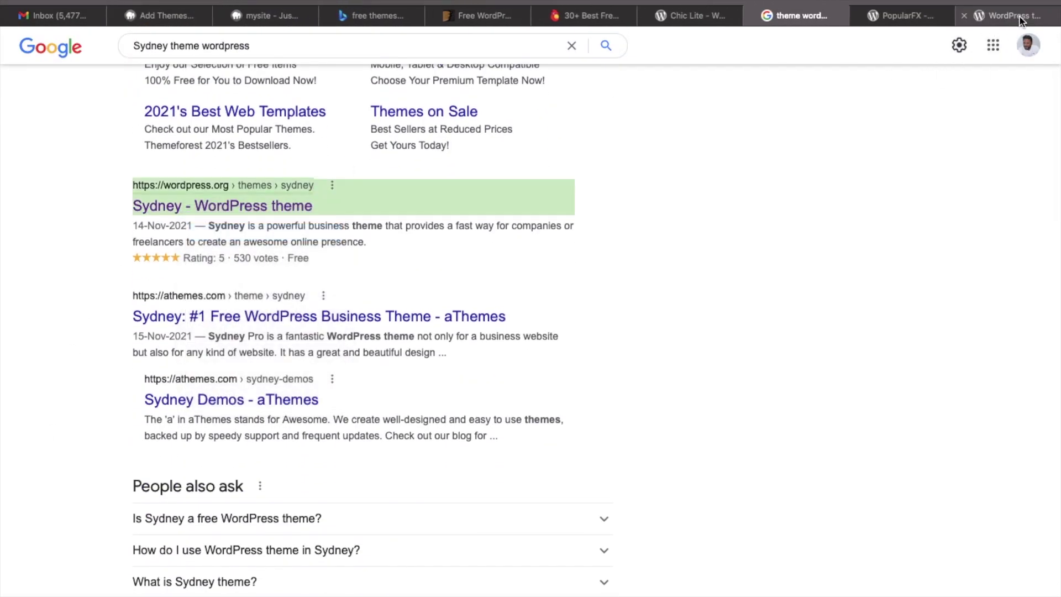
pyautogui.scroll(-3, 636, 433)
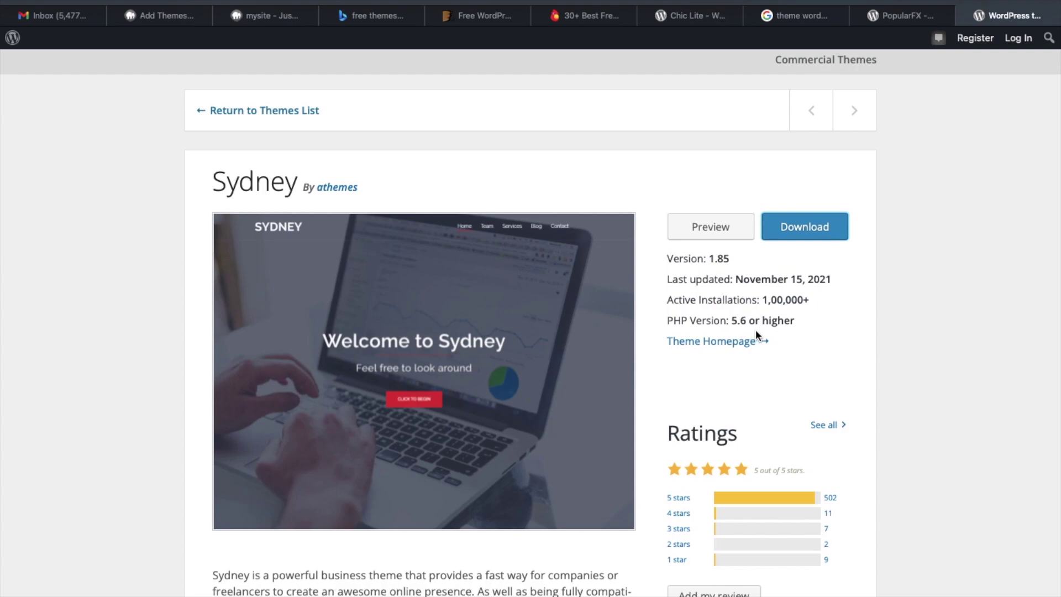
# Review Sydney's version 1.85, November 15, 2021 update and 1,00,000+ installs, then return to Add Themes.
pyautogui.scroll(-3, 699, 404)
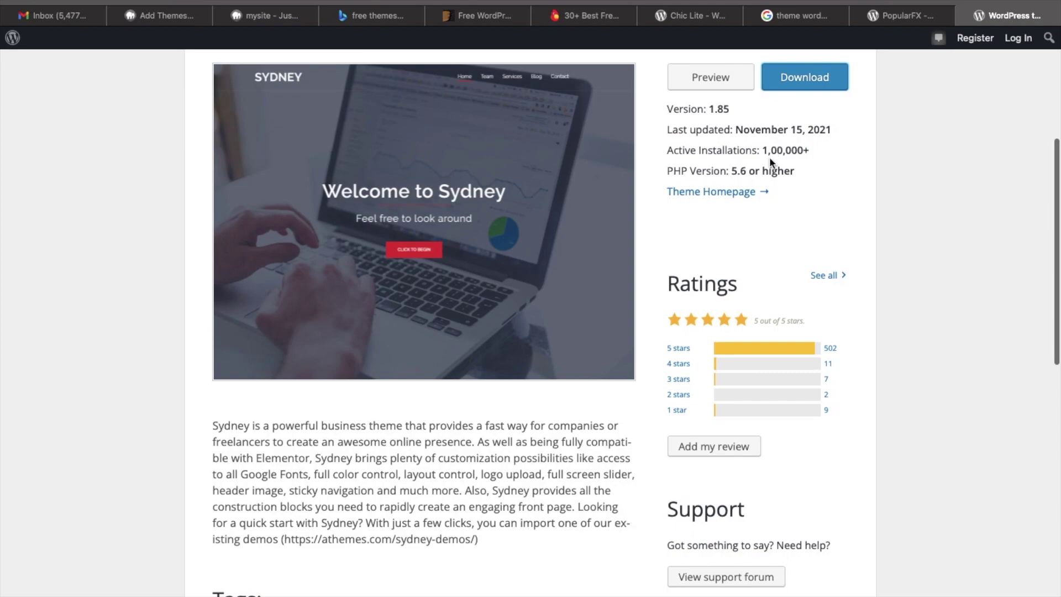
pyautogui.scroll(2, 769, 158)
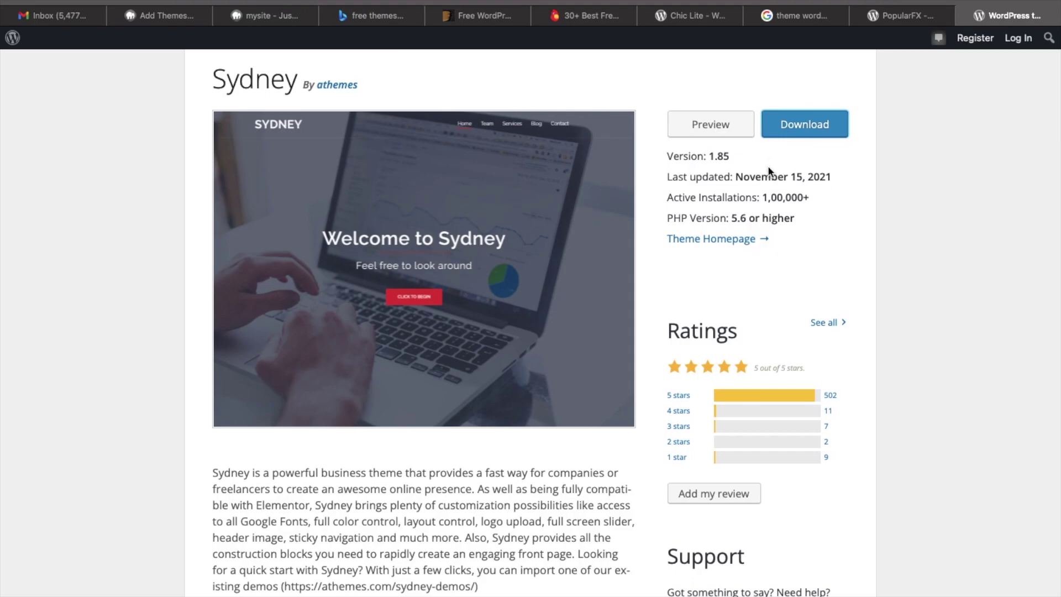
pyautogui.scroll(4, 769, 166)
pyautogui.scroll(-3, 771, 185)
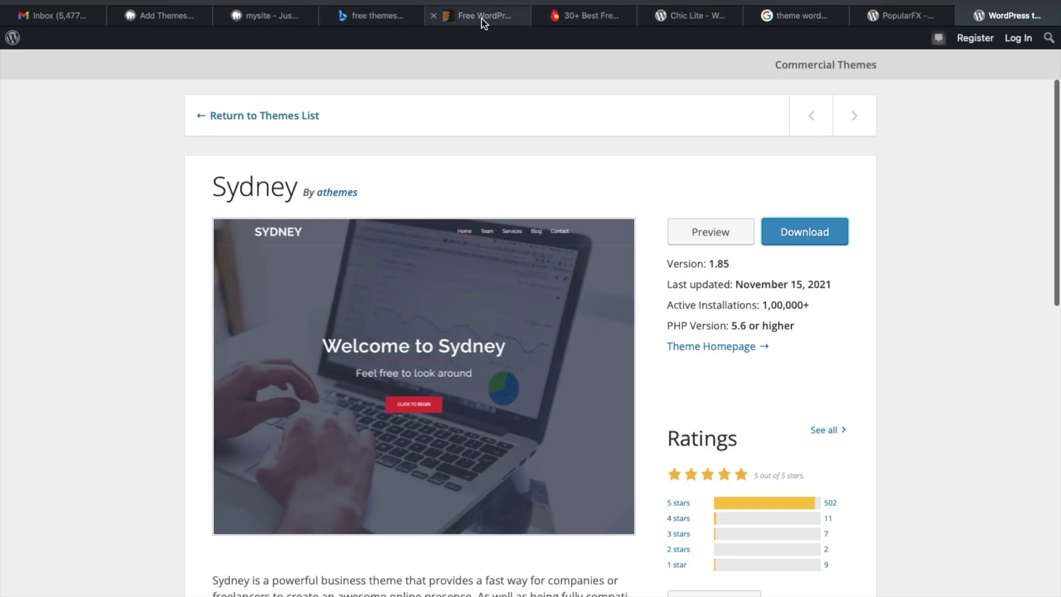
pyautogui.click(185, 15)
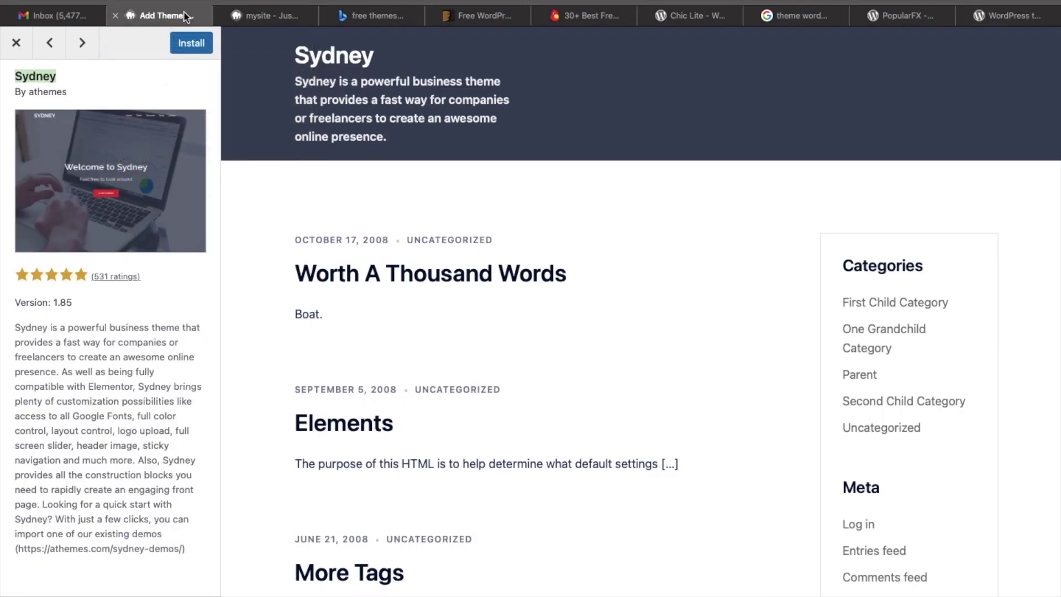
# Close the Sydney preview and install Sydney from the Add Themes grid.
pyautogui.click(15, 47)
pyautogui.moveTo(894, 294)
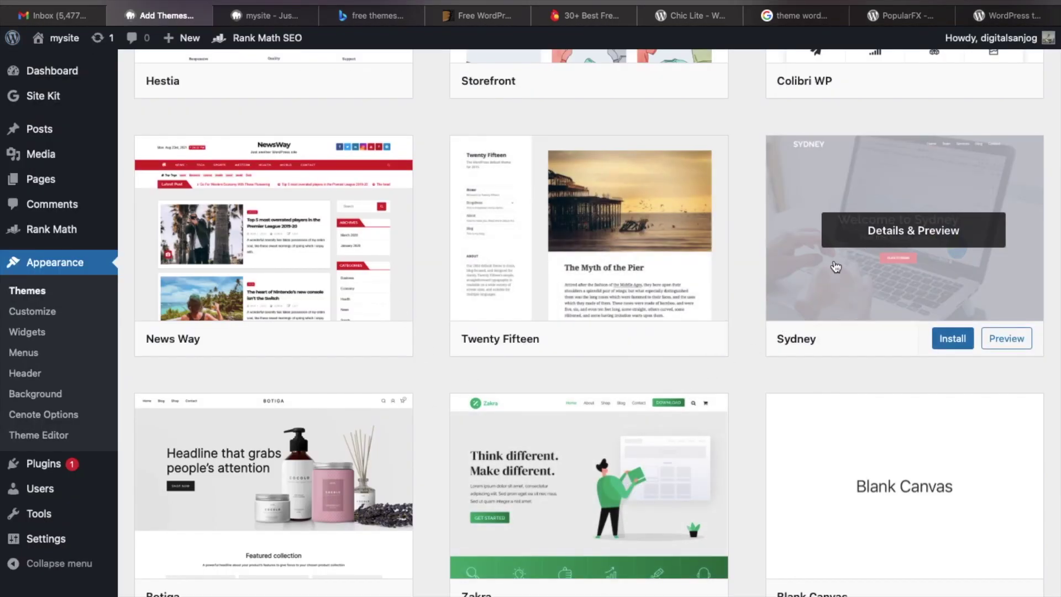
pyautogui.click(958, 346)
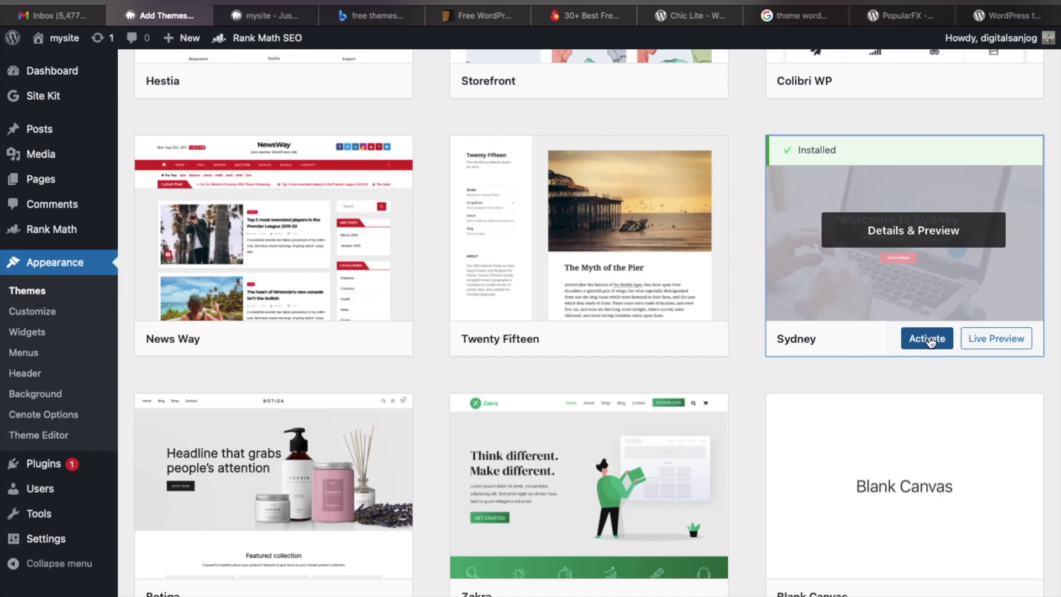
# Activate Sydney, look over the Themes page, and bring up the Visit Site link options.
pyautogui.click(928, 339)
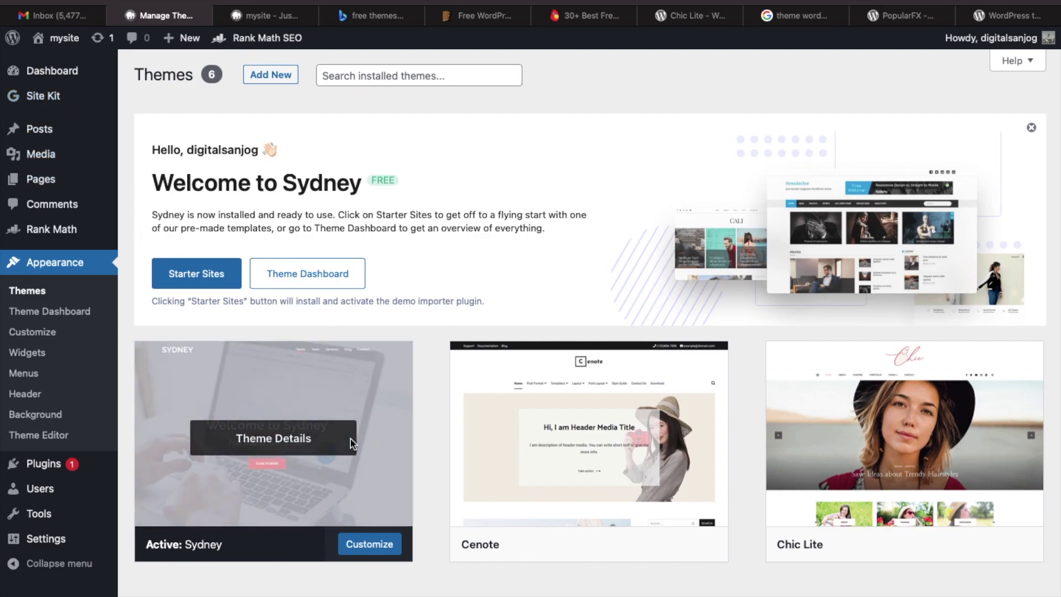
pyautogui.scroll(-4, 351, 439)
pyautogui.scroll(1, 350, 439)
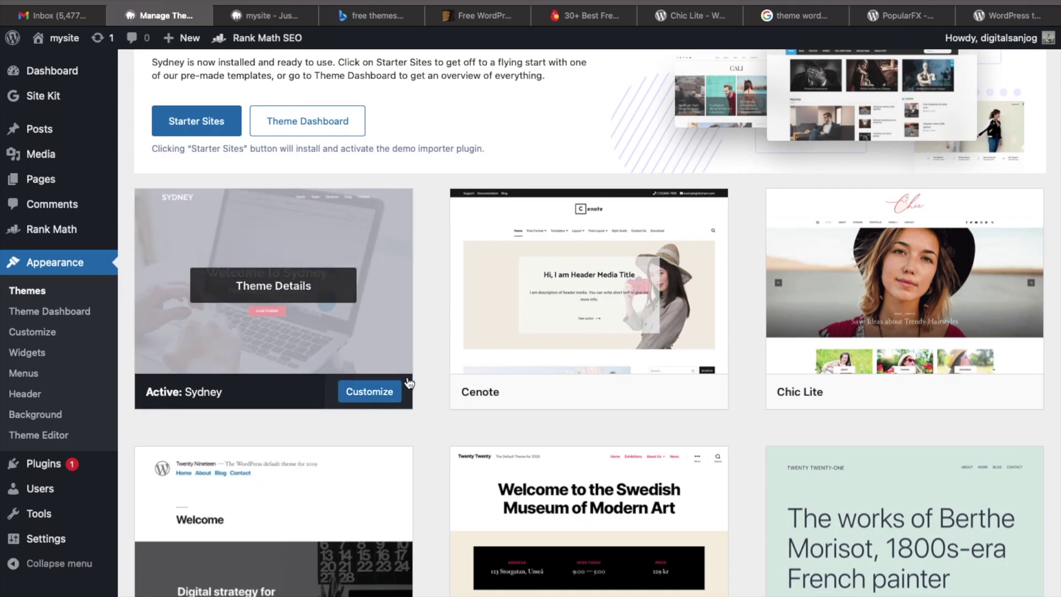
pyautogui.scroll(3, 89, 279)
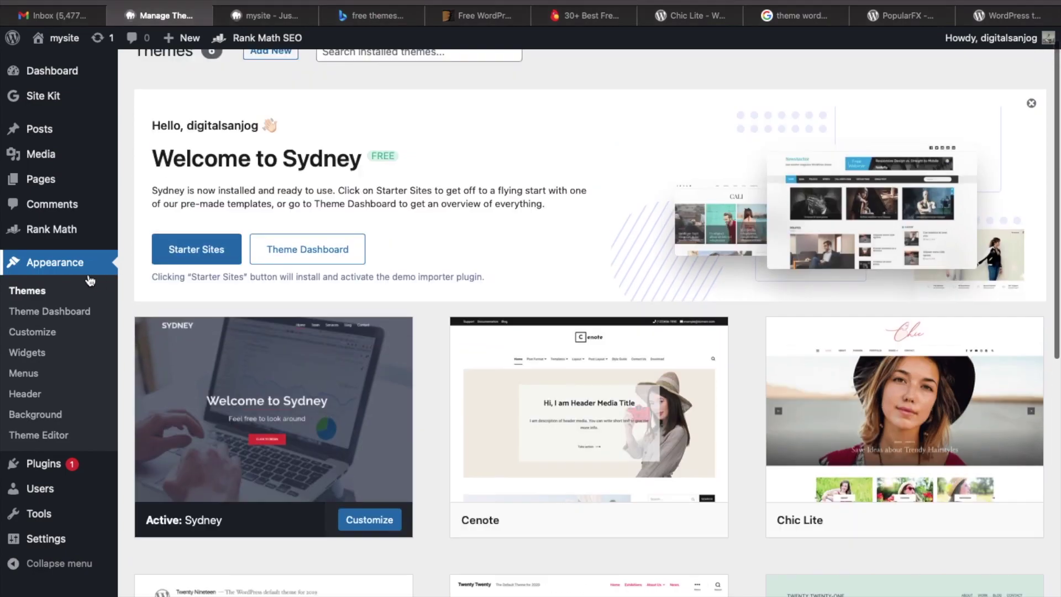
pyautogui.moveTo(66, 38)
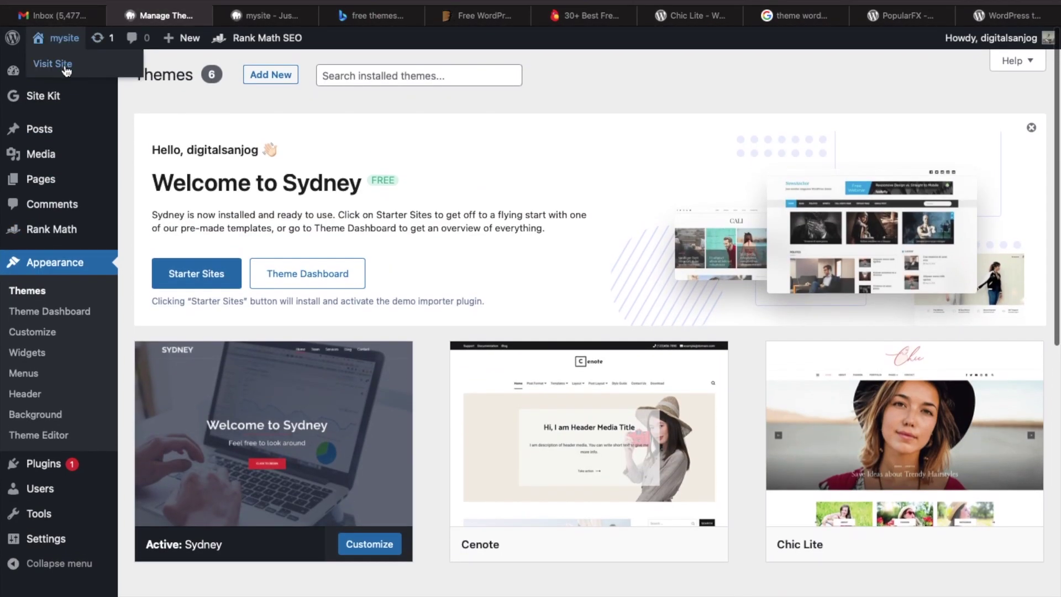
pyautogui.rightClick(65, 65)
# View the live front page with Sydney applied, scrolling down and back to the top.
pyautogui.click(84, 89)
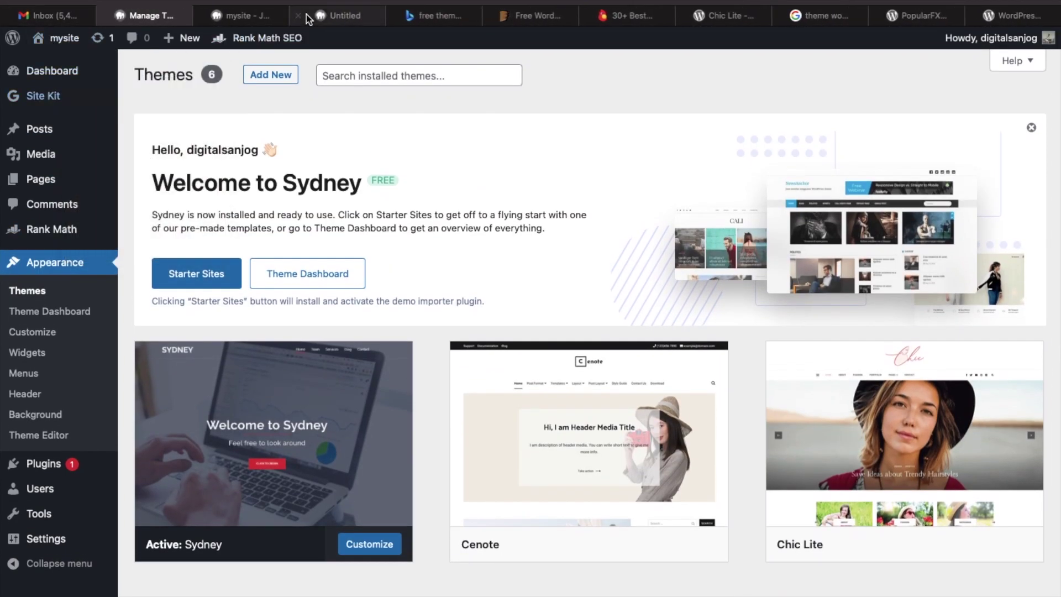
pyautogui.click(361, 21)
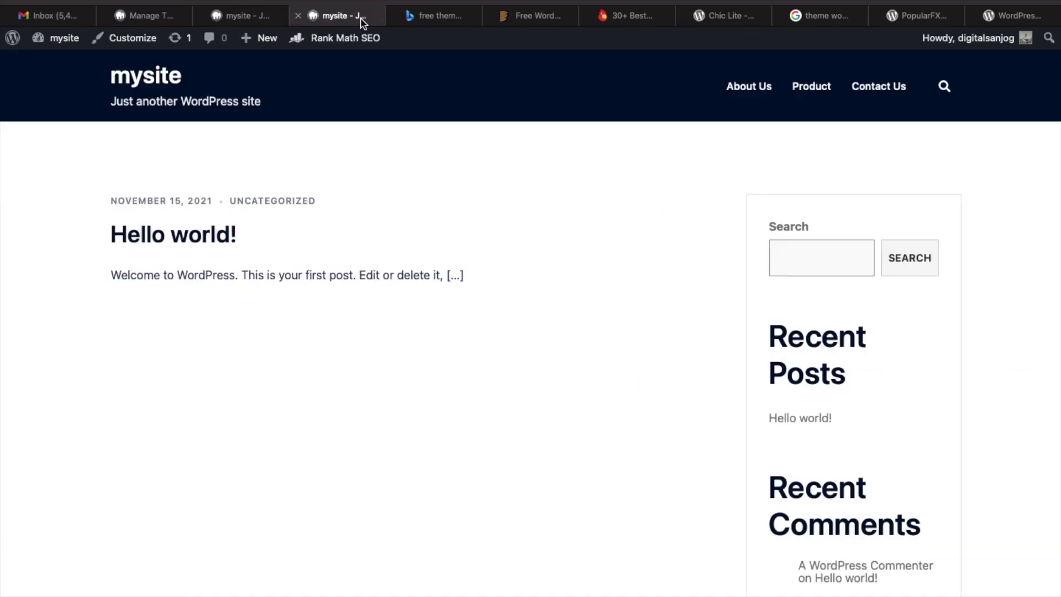
pyautogui.scroll(-6, 284, 353)
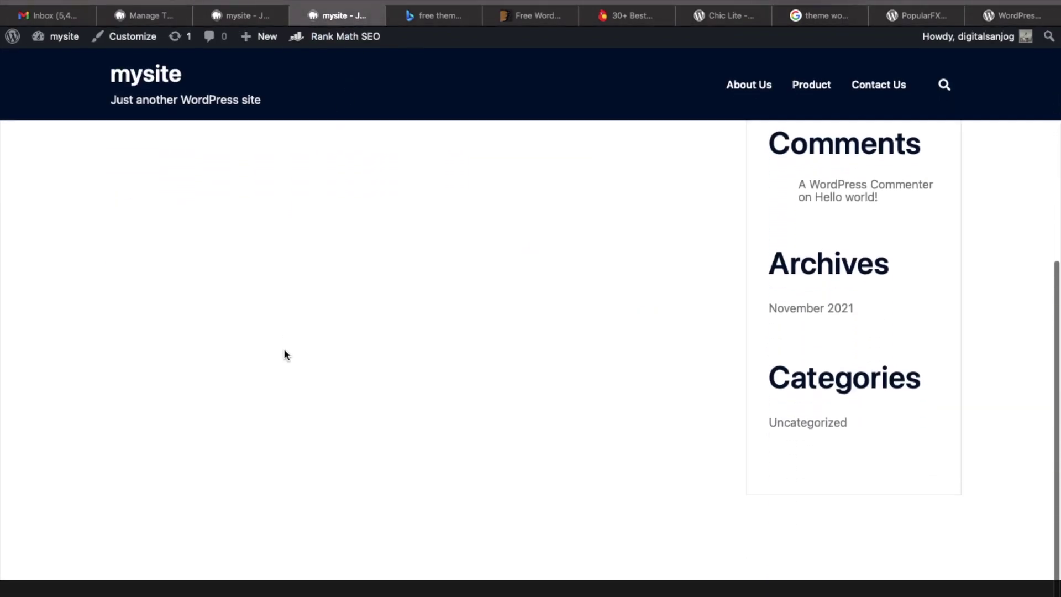
pyautogui.scroll(8, 286, 355)
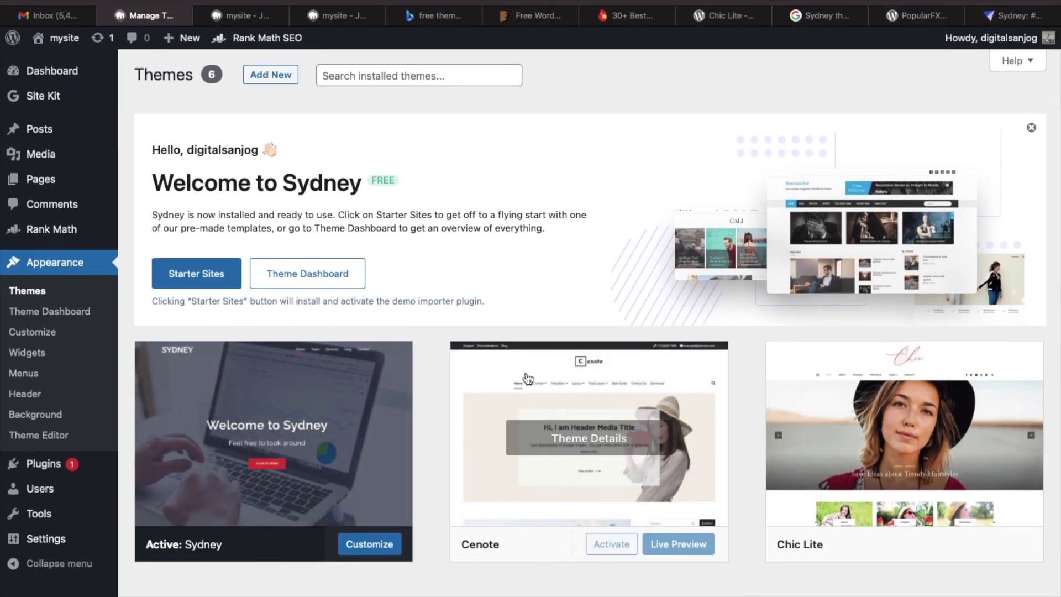
pyautogui.scroll(-10, 481, 364)
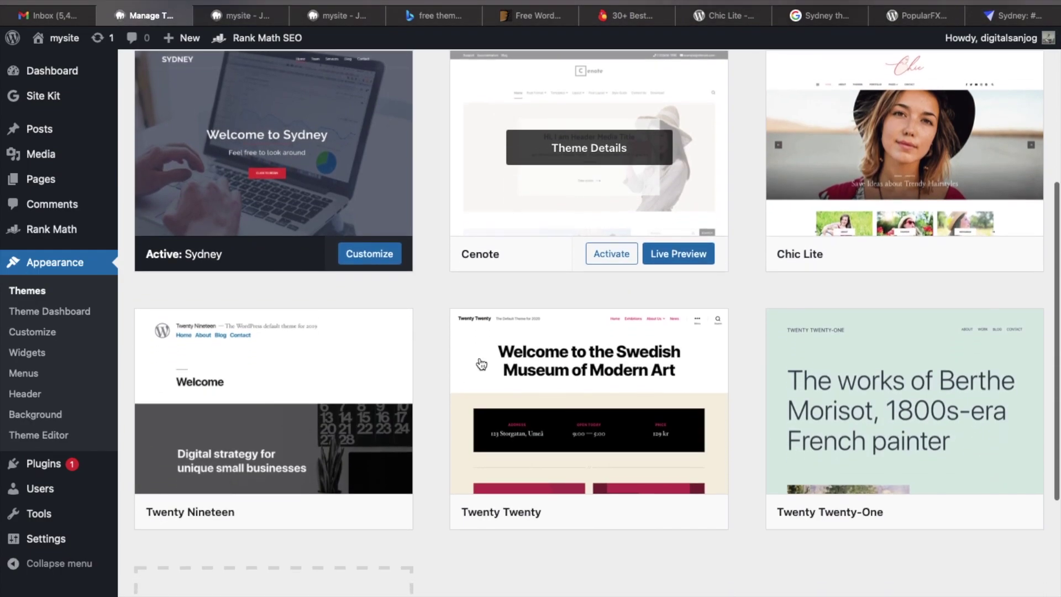
pyautogui.scroll(10, 479, 357)
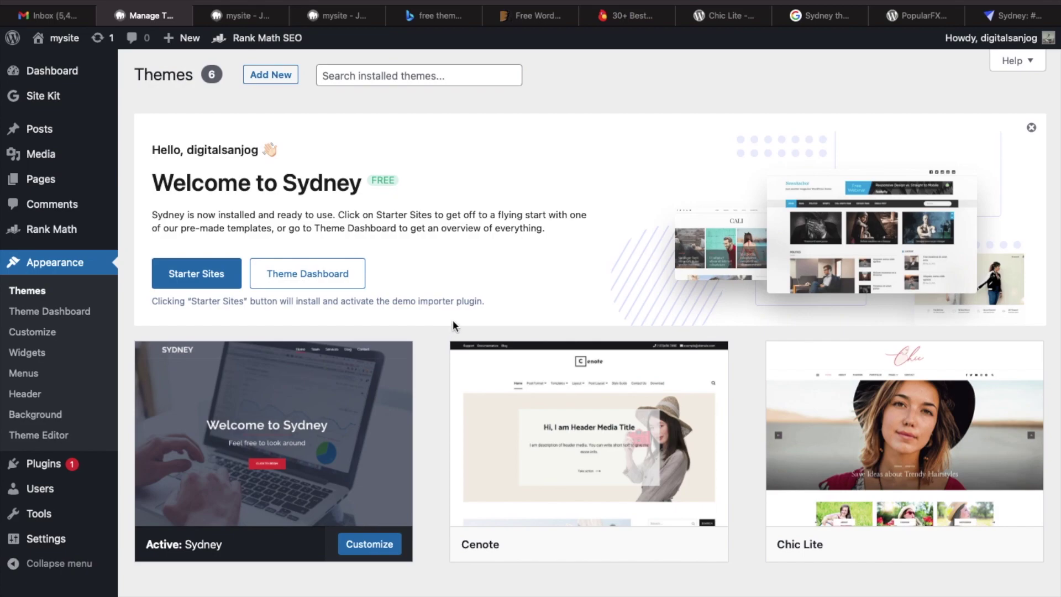
# Search Google for 'free themes for wordpress download', skim the results, then return to PopularFX.
pyautogui.click(809, 22)
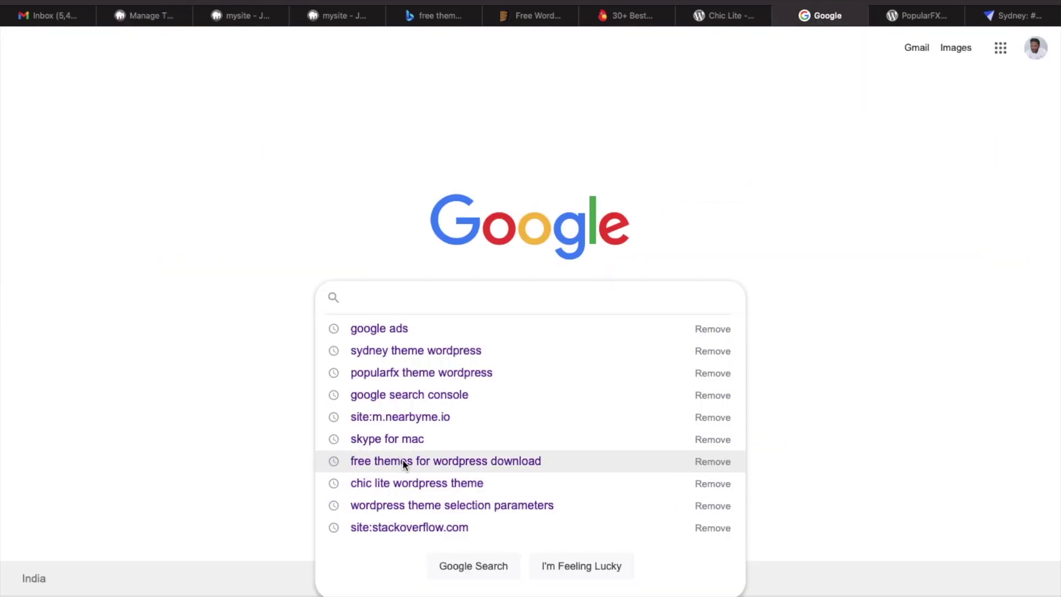
pyautogui.click(402, 459)
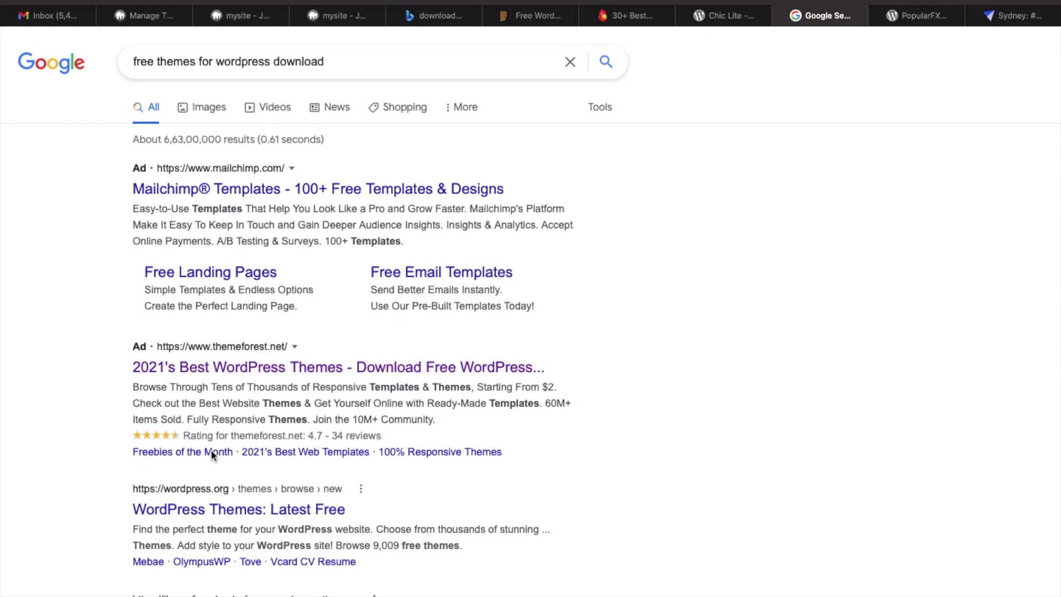
pyautogui.scroll(-4, 211, 450)
pyautogui.scroll(-3, 213, 469)
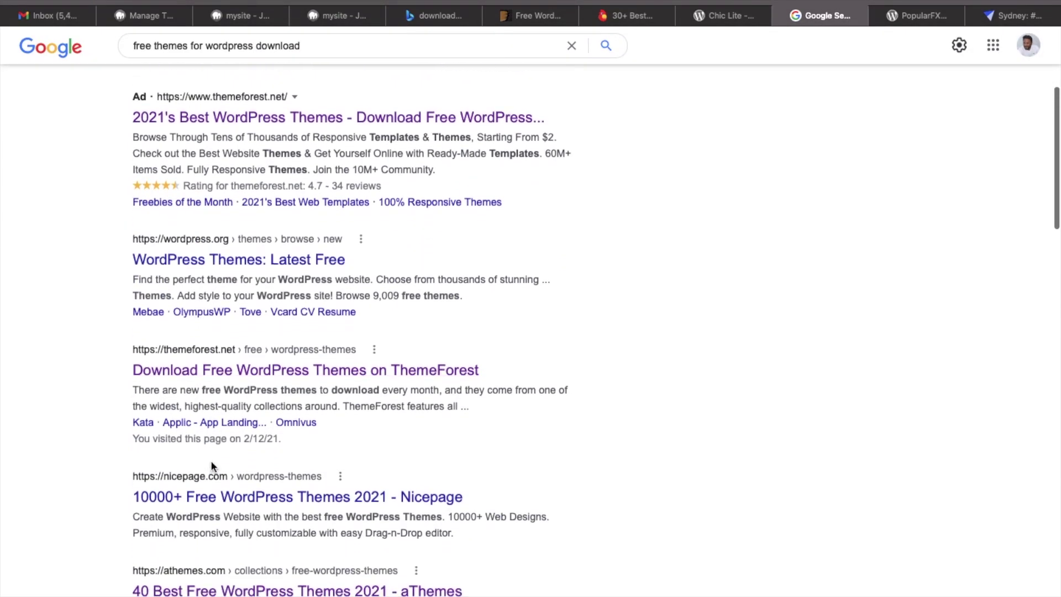
pyautogui.scroll(-3, 208, 400)
pyautogui.scroll(-1, 206, 408)
pyautogui.scroll(1, 206, 408)
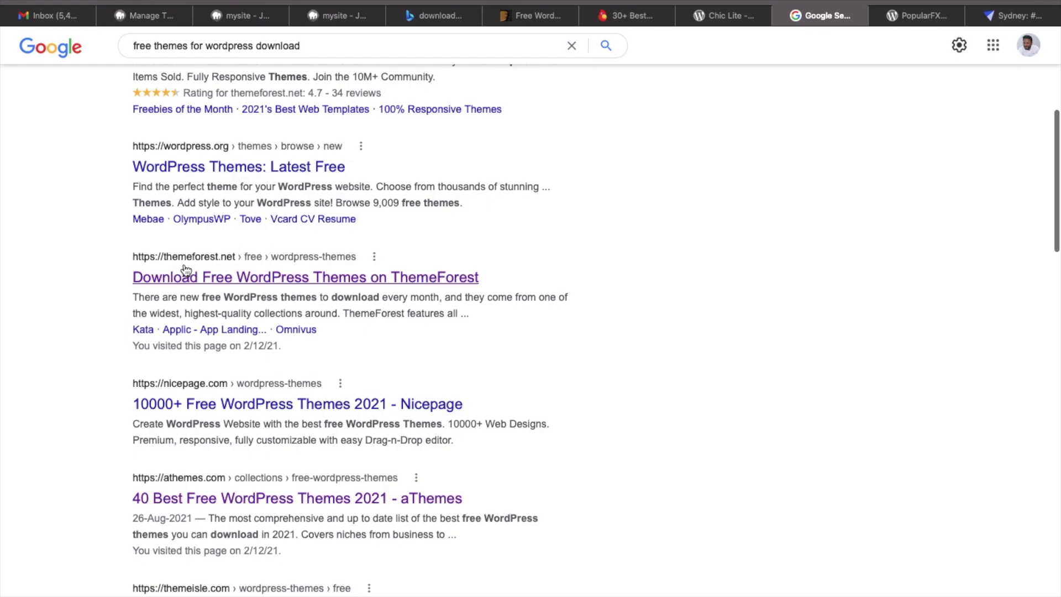
pyautogui.scroll(-3, 220, 341)
pyautogui.scroll(6, 219, 342)
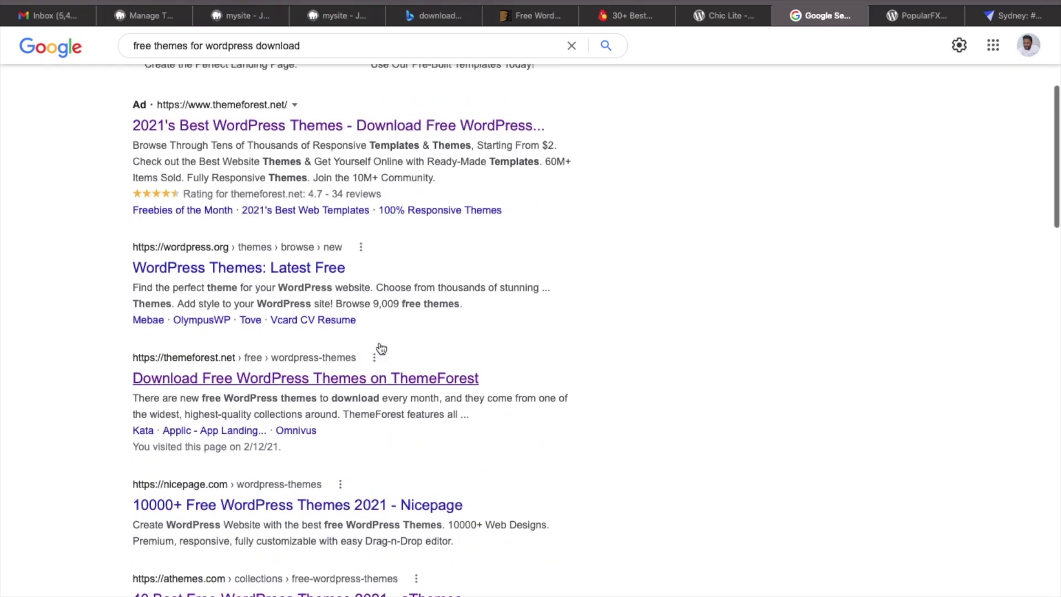
pyautogui.scroll(3, 860, 136)
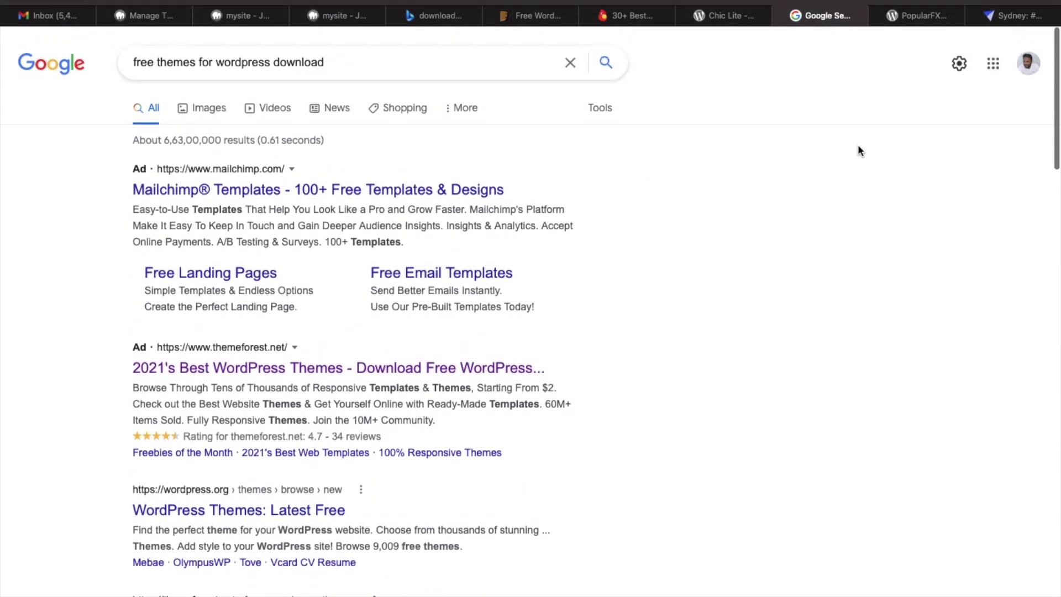
pyautogui.click(918, 18)
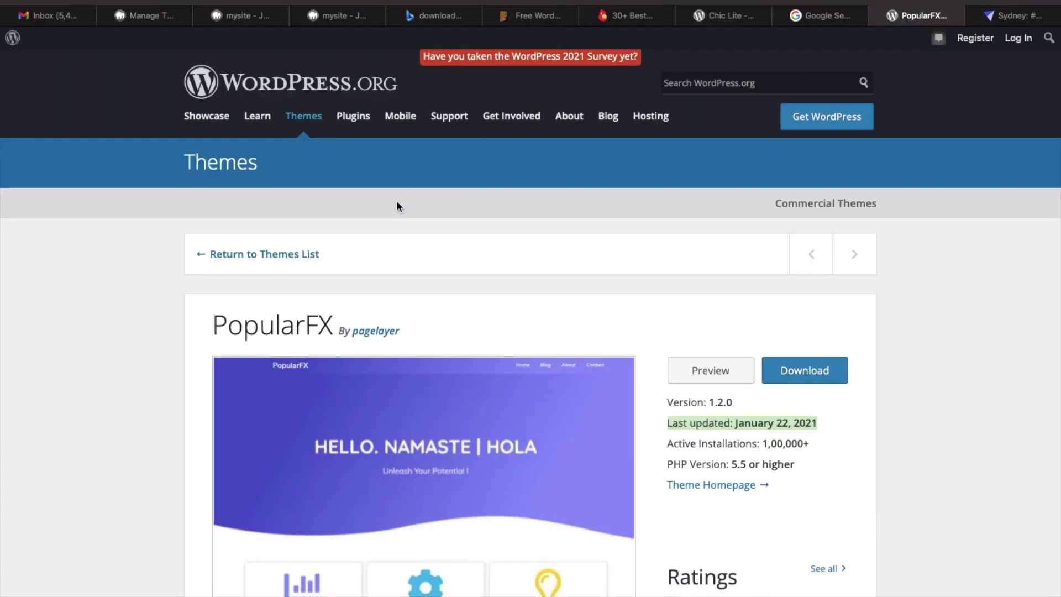
# Compare Themeisle's free themes page with the ThemeForest free theme results.
pyautogui.click(530, 17)
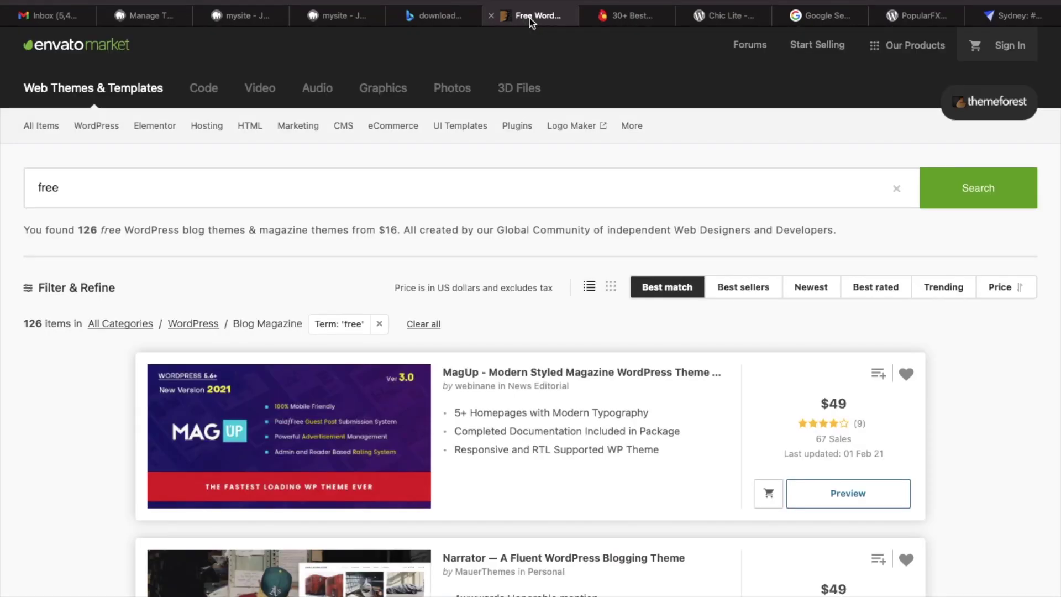
pyautogui.click(629, 17)
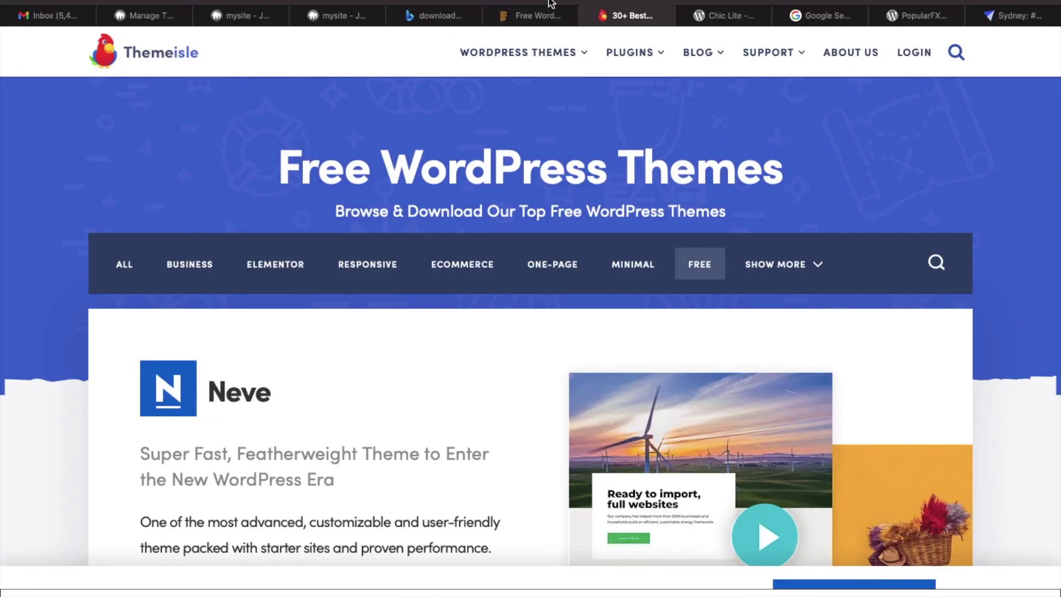
pyautogui.click(527, 20)
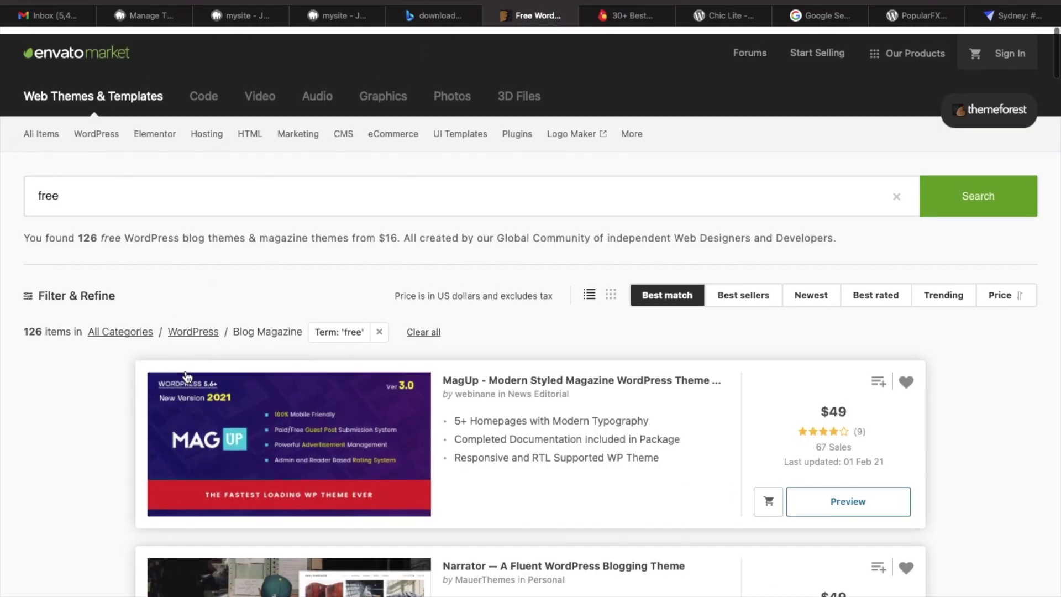
pyautogui.scroll(-3, 187, 377)
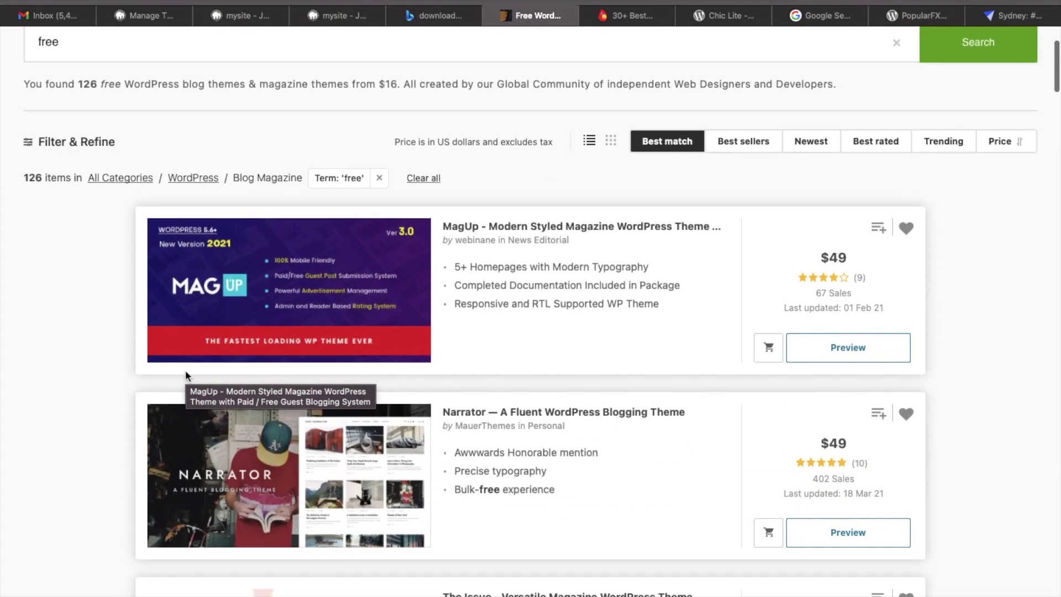
pyautogui.scroll(3, 184, 372)
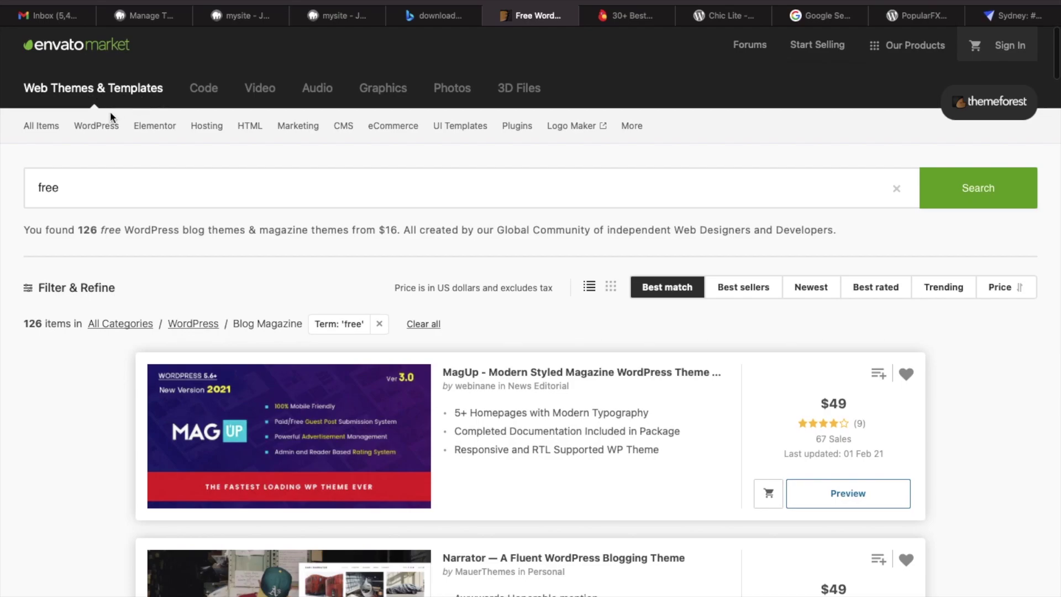
# Open ThemeForest's WordPress Blog / Magazine theme category.
pyautogui.moveTo(42, 127)
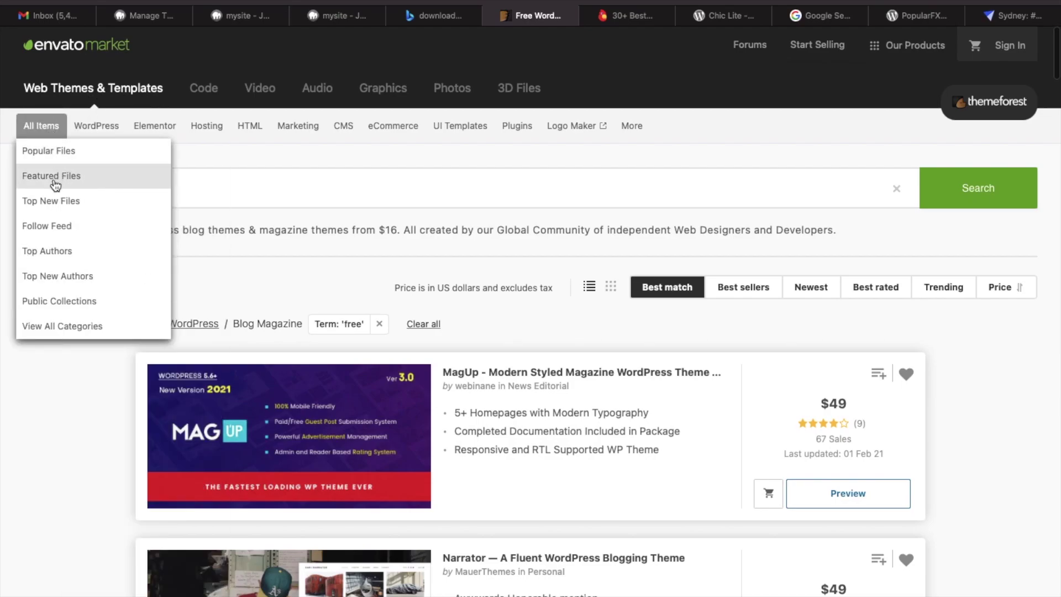
pyautogui.moveTo(97, 127)
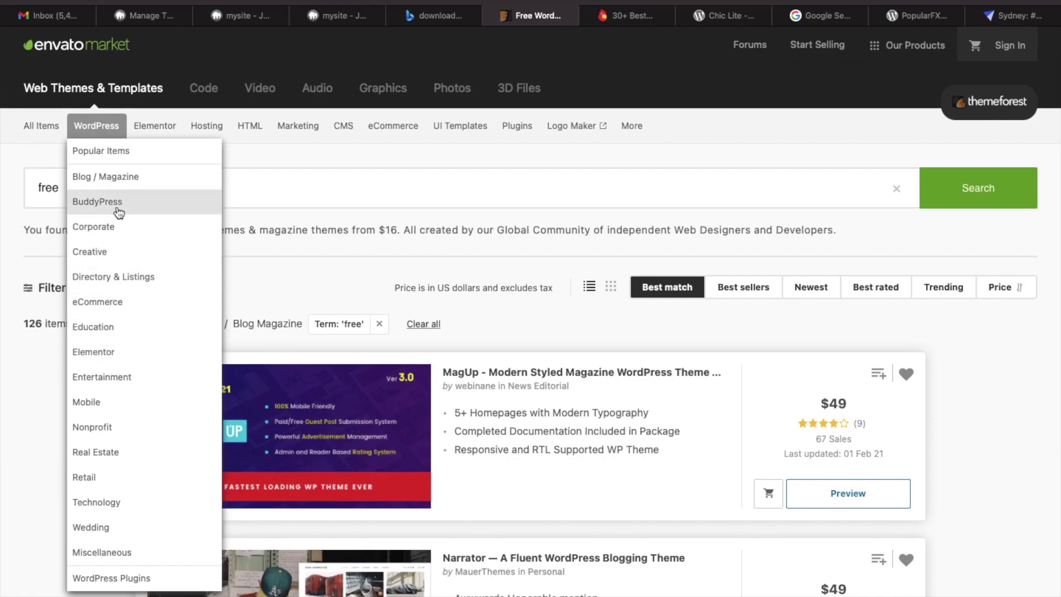
pyautogui.click(116, 183)
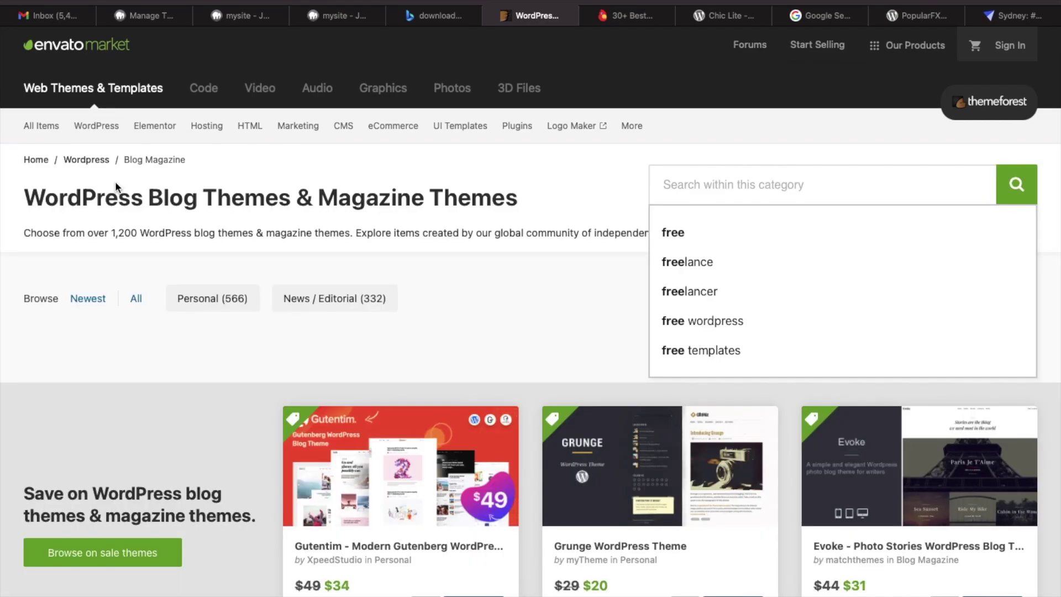
# Browse the Blog / Magazine themes and open the Gutentim item page.
pyautogui.scroll(-1, 236, 469)
pyautogui.scroll(-3, 239, 507)
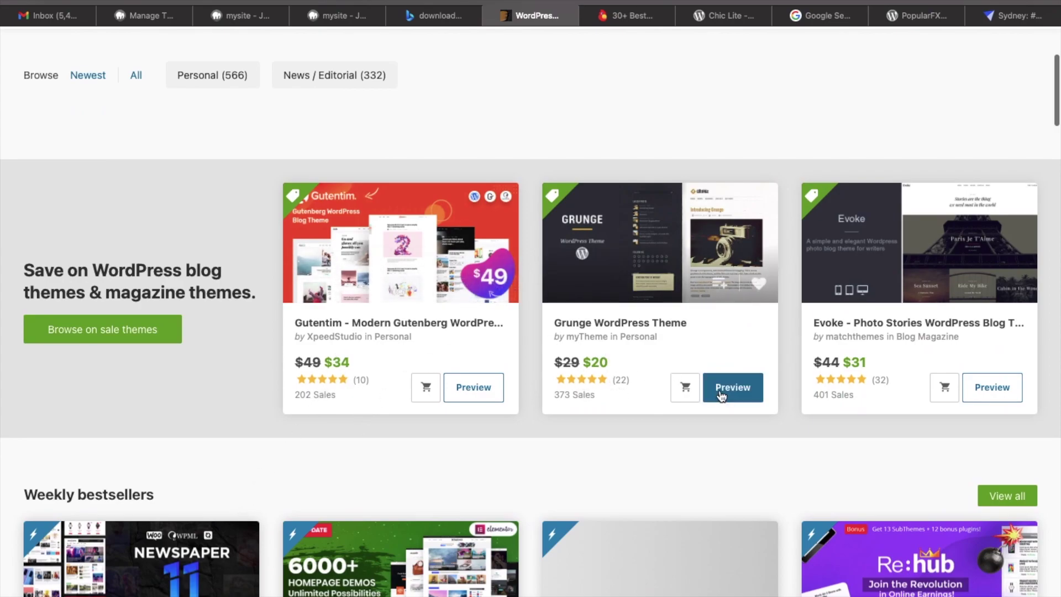
pyautogui.scroll(-10, 847, 410)
pyautogui.scroll(13, 835, 413)
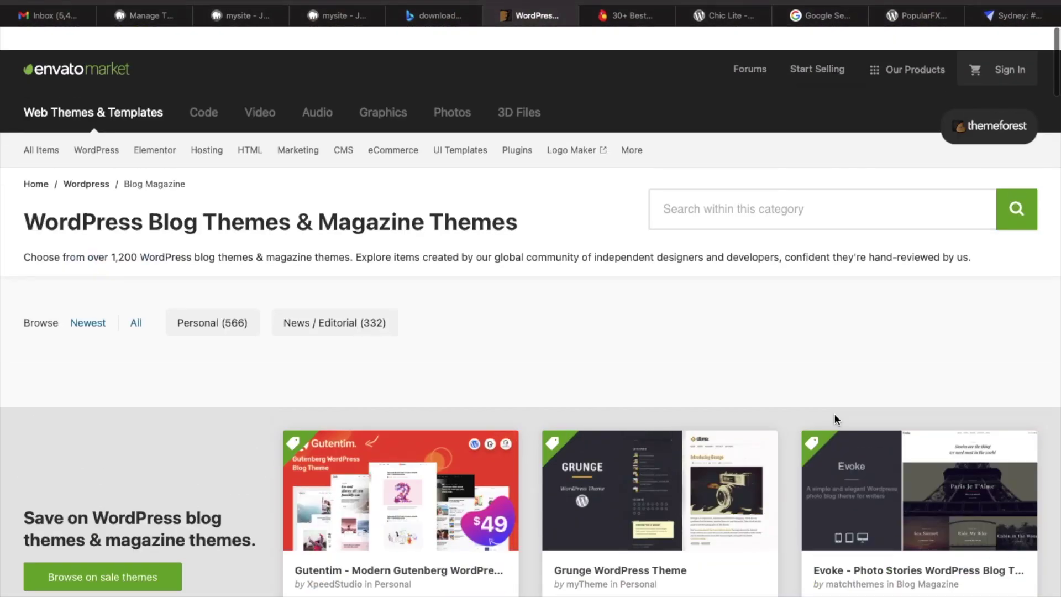
pyautogui.scroll(-4, 834, 413)
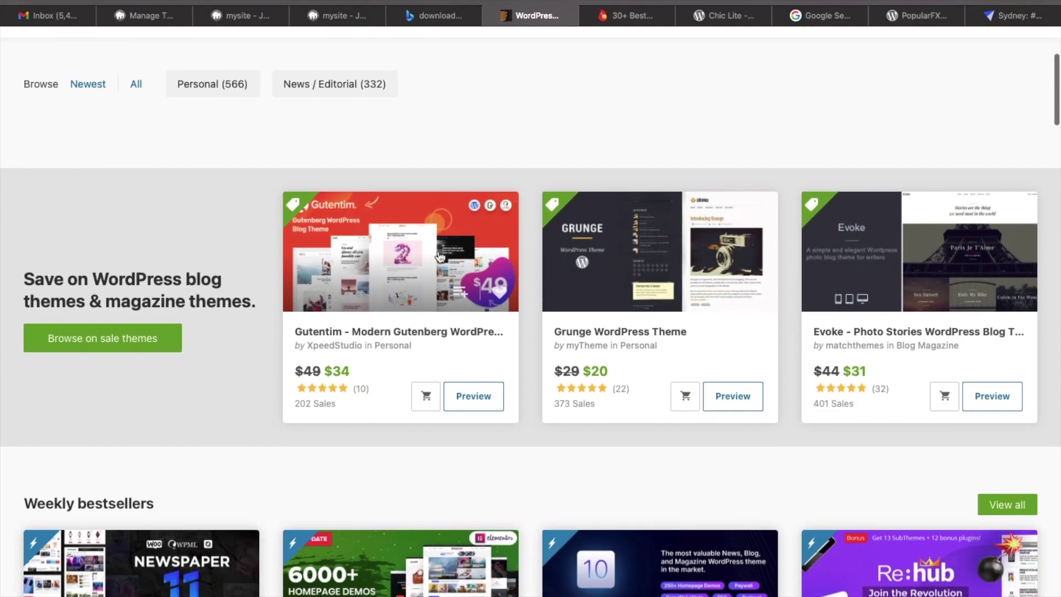
pyautogui.click(440, 255)
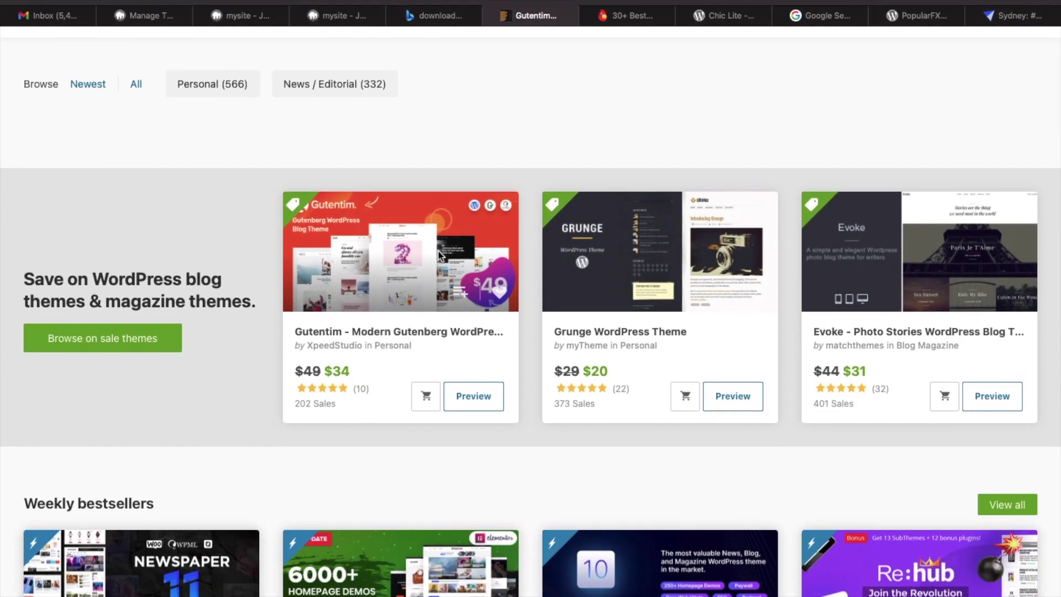
# Check Gutentim's $34 Regular License, then scroll down to the Documentation banner.
pyautogui.scroll(-2, 577, 432)
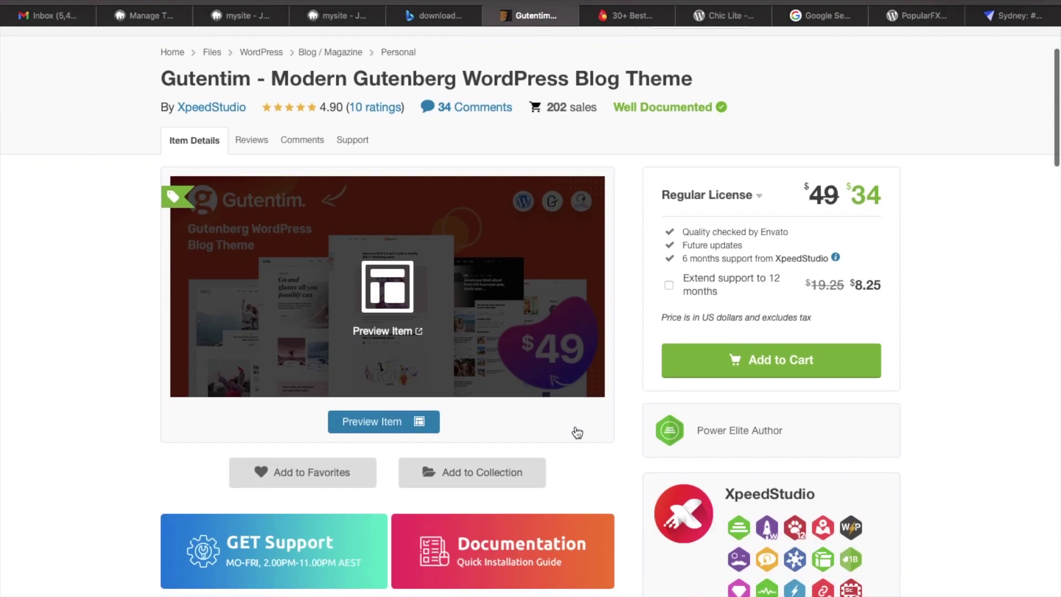
pyautogui.scroll(5, 894, 248)
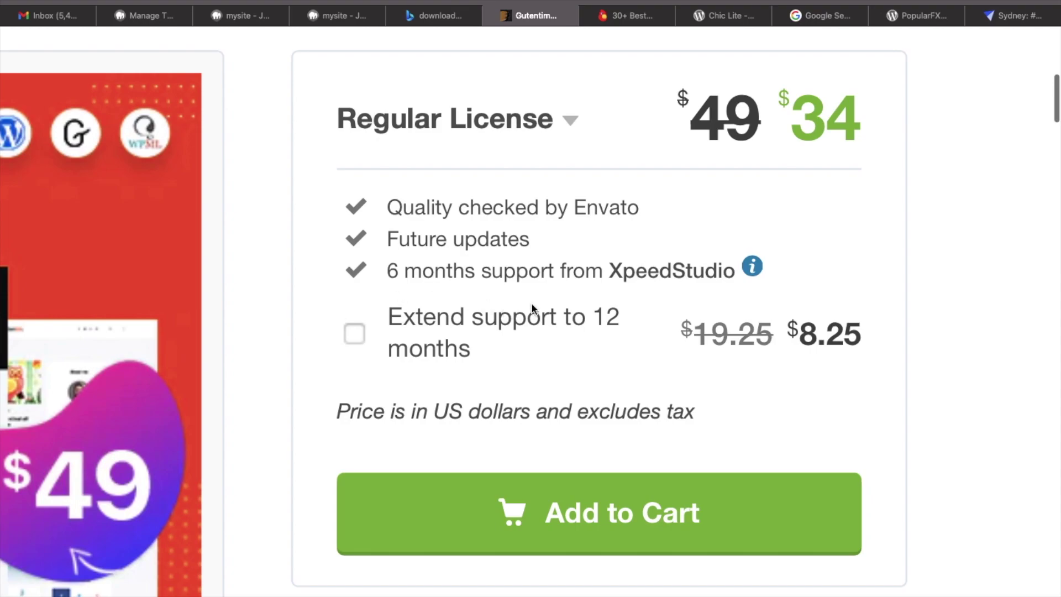
pyautogui.scroll(-5, 532, 308)
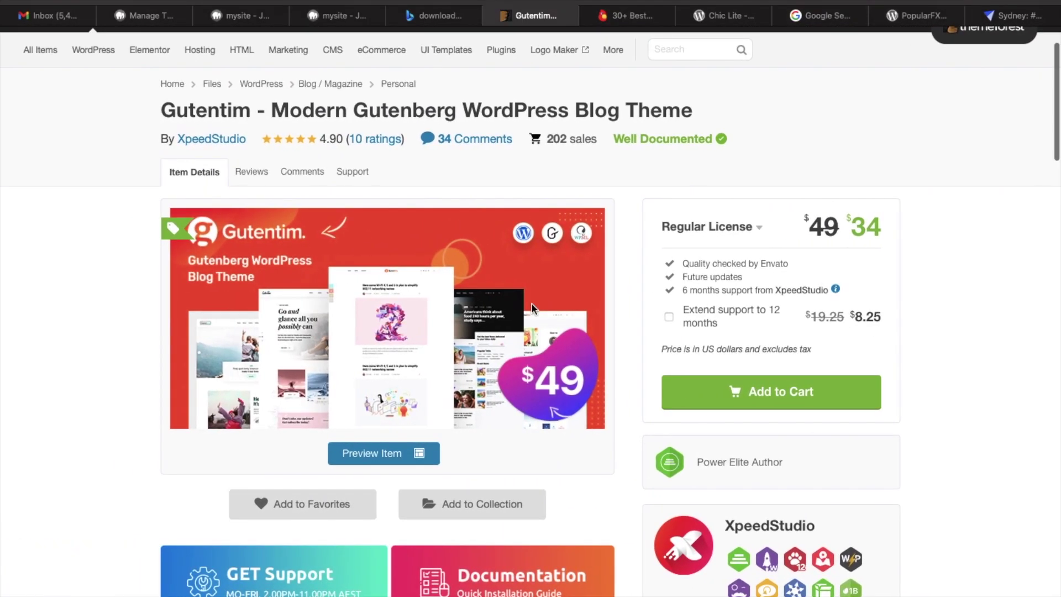
pyautogui.scroll(-7, 532, 308)
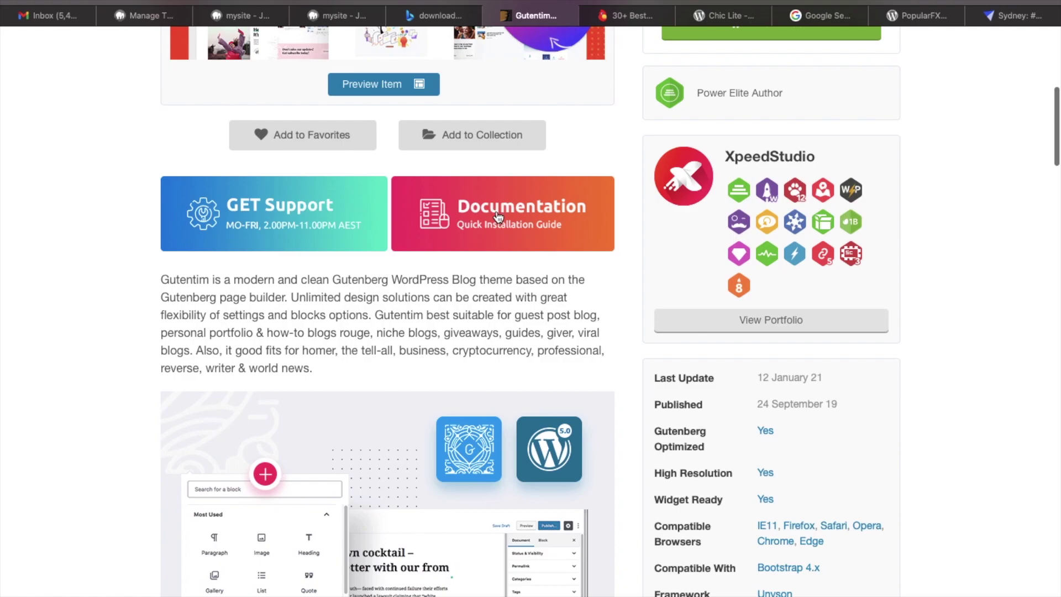
# Open the Gutentim documentation and skim its Theme Customizer sections.
pyautogui.click(528, 216)
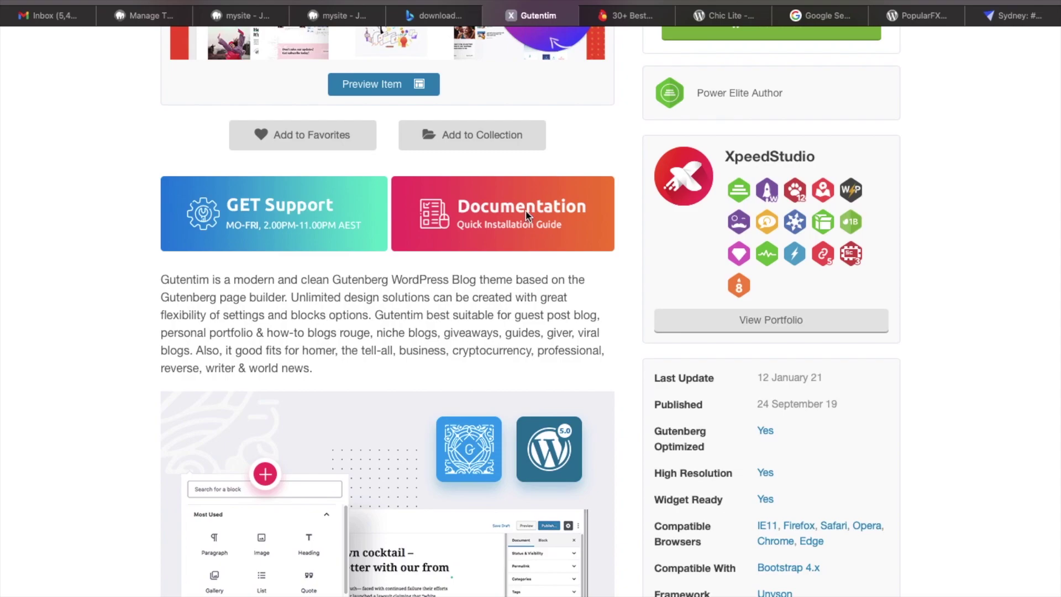
pyautogui.scroll(-5, 526, 216)
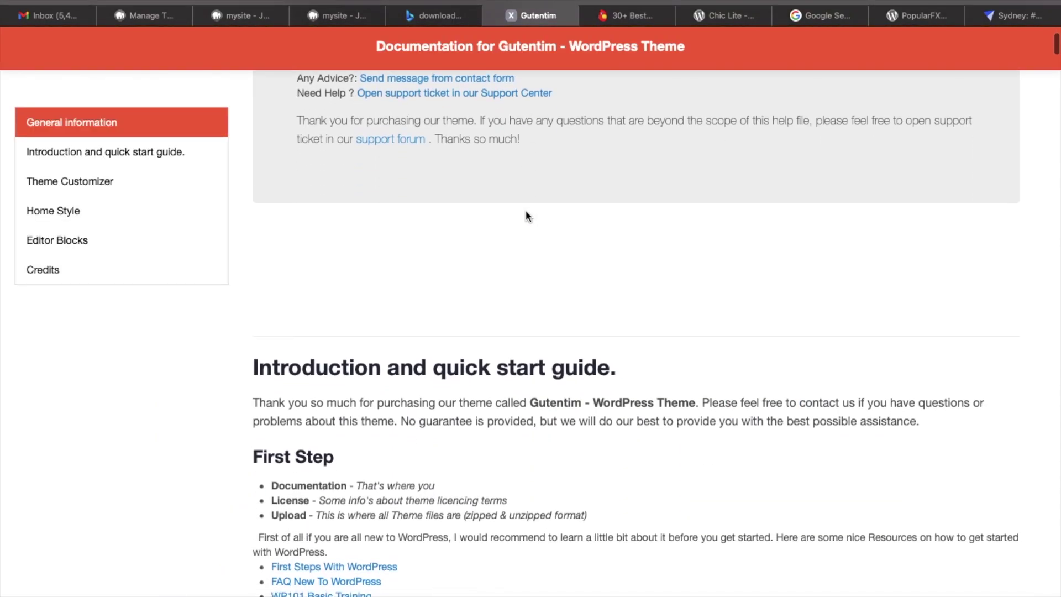
pyautogui.scroll(-5, 526, 216)
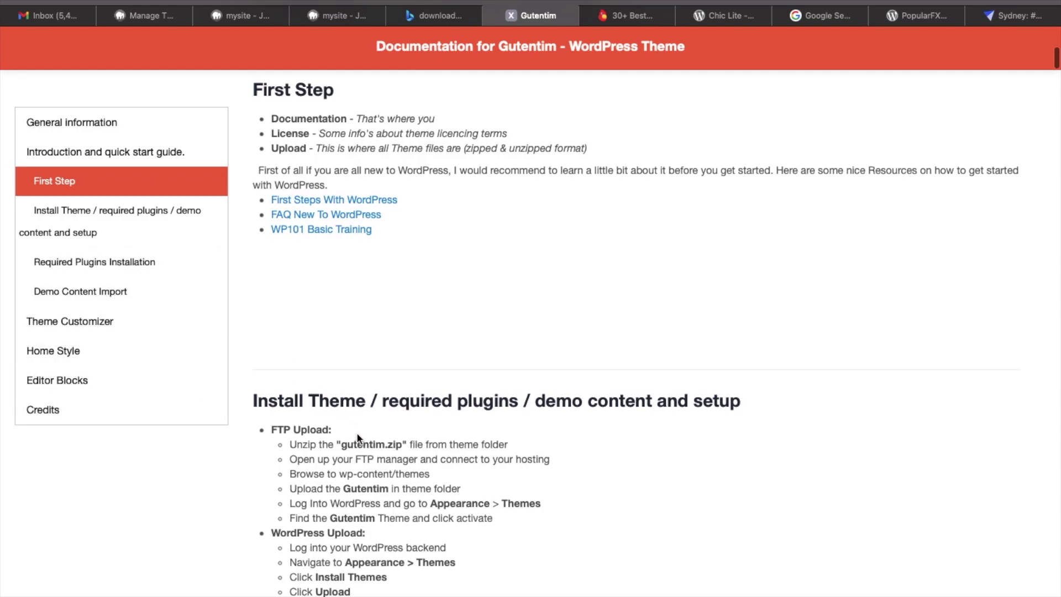
pyautogui.scroll(-10, 356, 432)
pyautogui.scroll(-8, 358, 434)
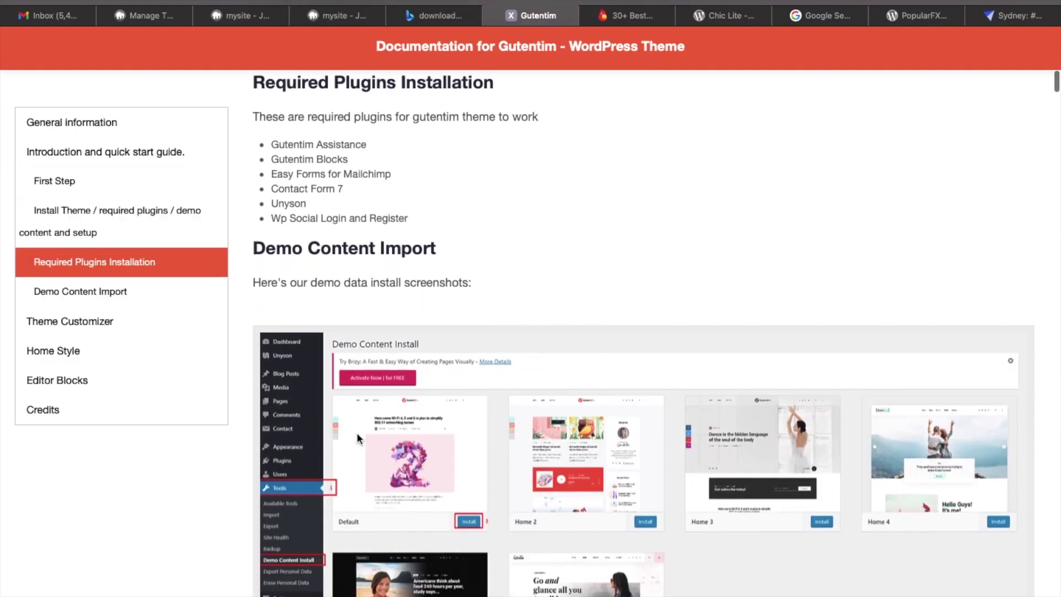
pyautogui.scroll(-4, 363, 426)
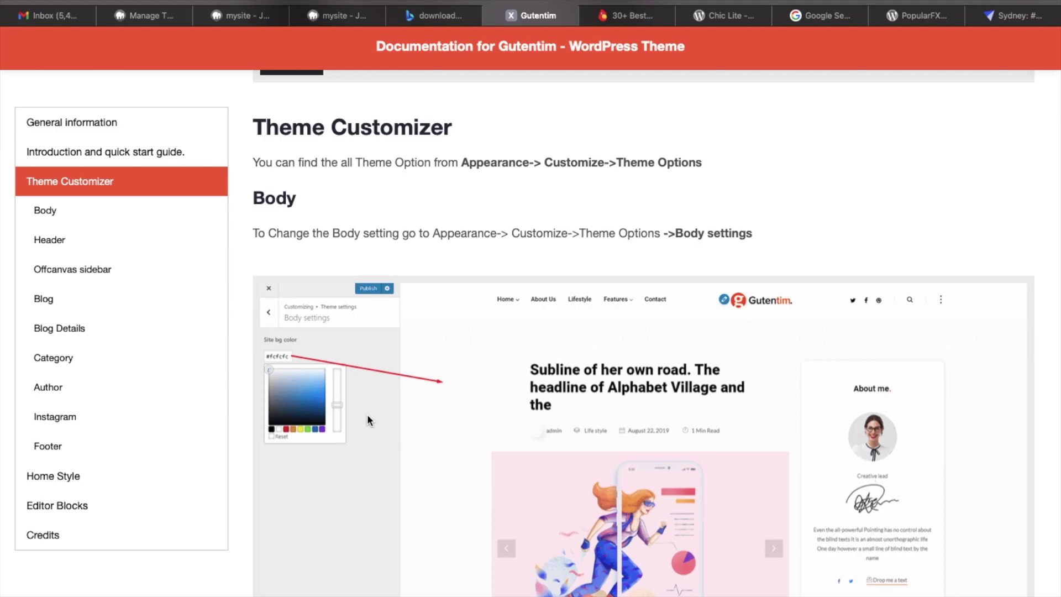
pyautogui.scroll(-4, 369, 414)
pyautogui.scroll(-20, 370, 409)
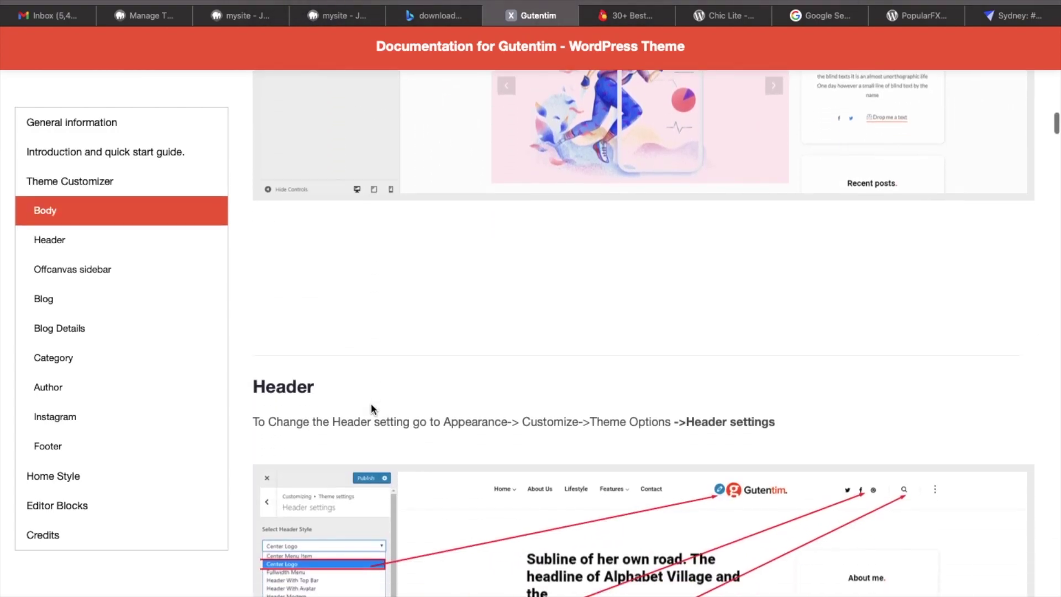
pyautogui.scroll(-8, 372, 404)
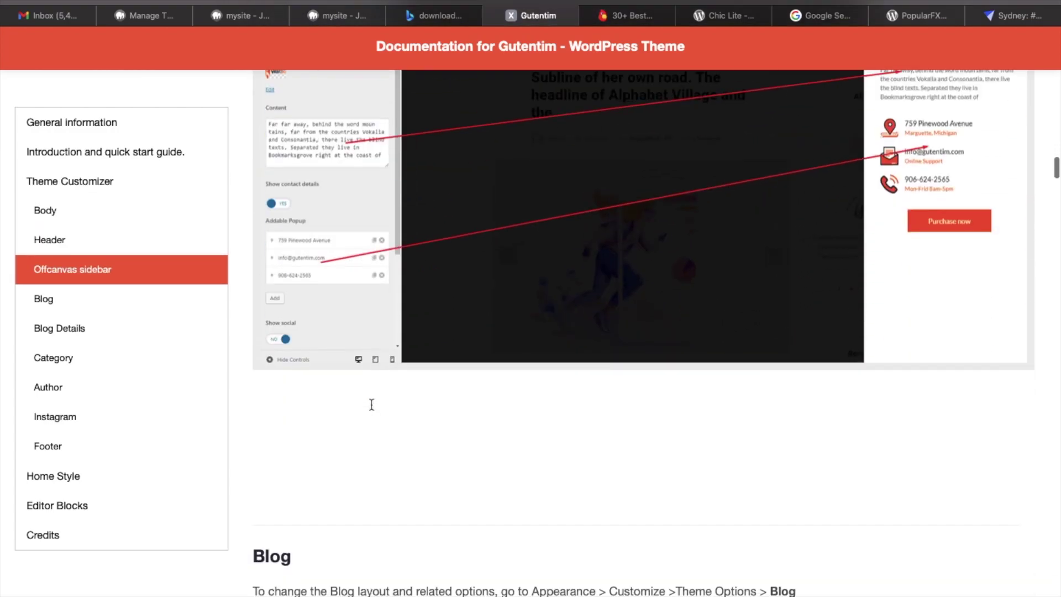
# Go back to the Gutentim item page, scroll it, then switch to Themeisle's free themes page.
pyautogui.press('super+bracketleft')
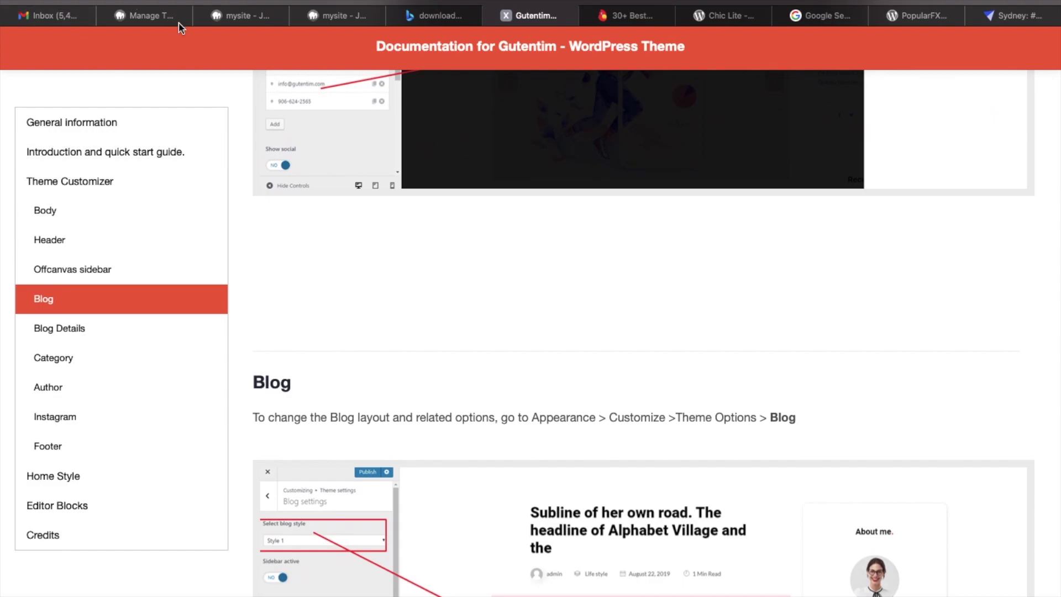
pyautogui.scroll(-2, 472, 467)
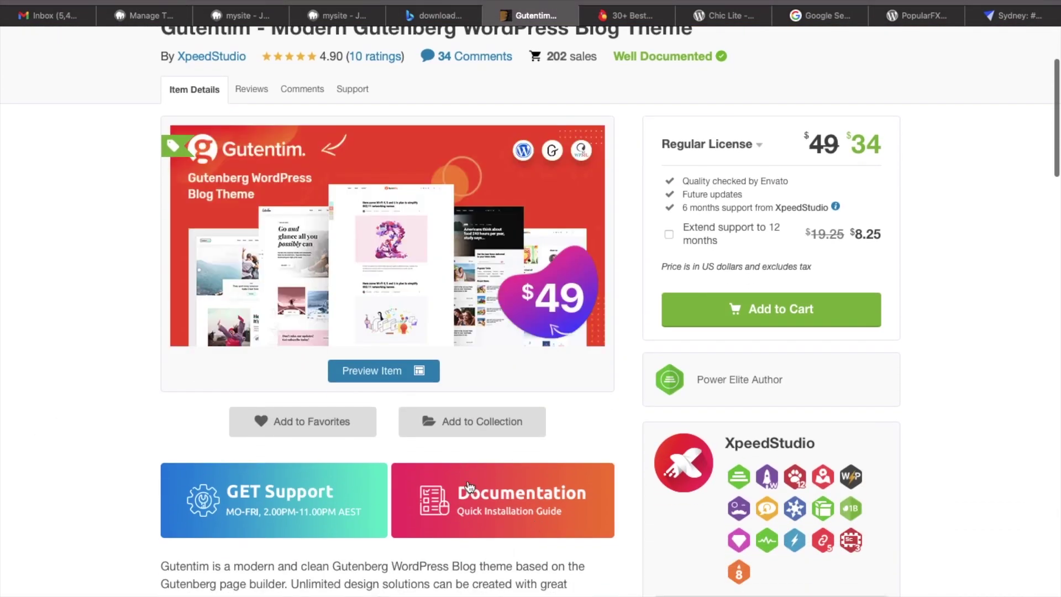
pyautogui.scroll(-1, 495, 503)
pyautogui.scroll(-1, 496, 507)
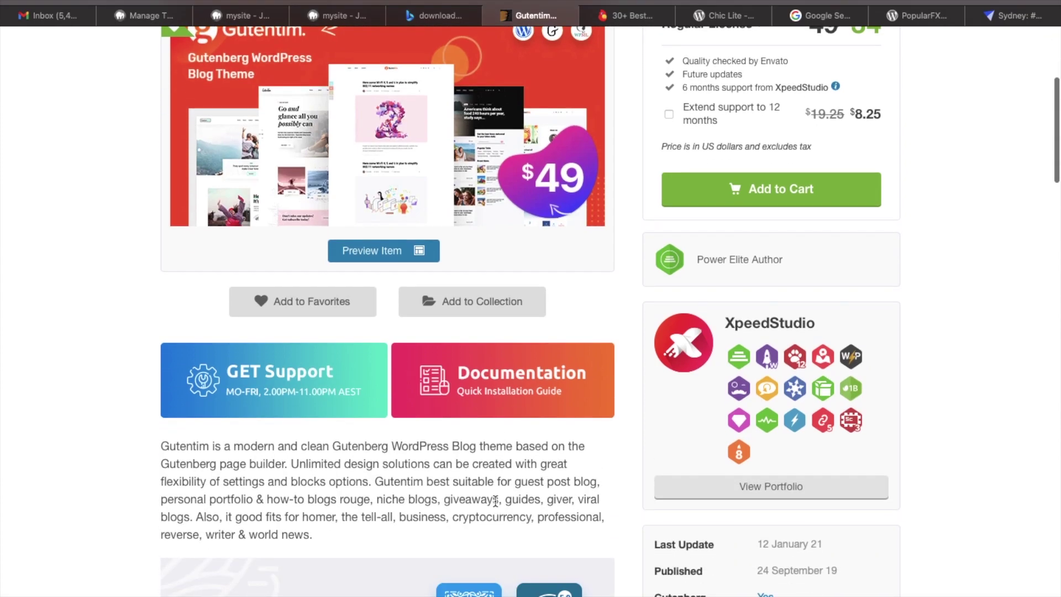
pyautogui.scroll(5, 496, 500)
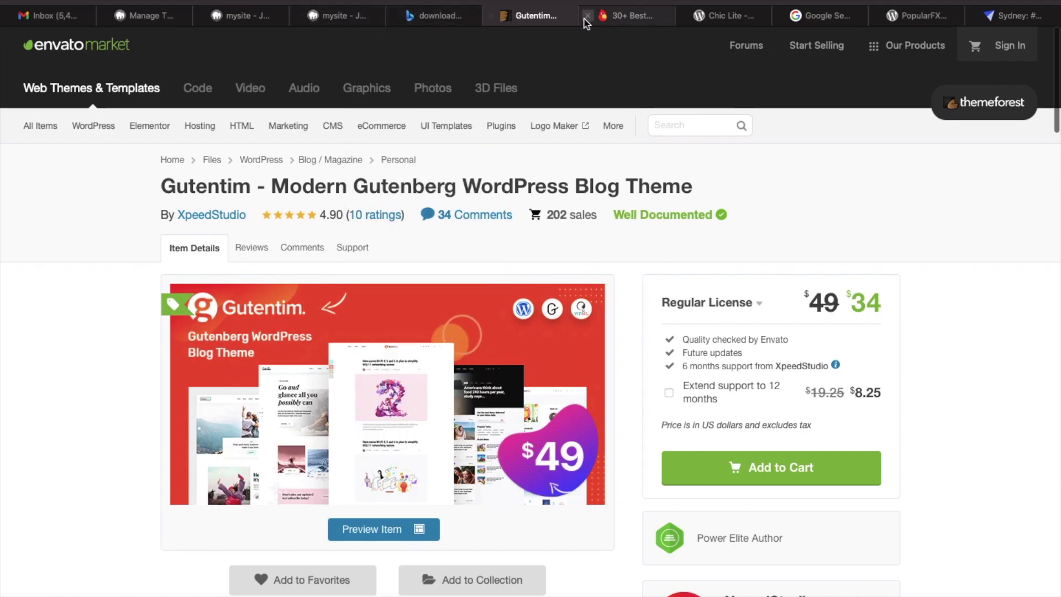
pyautogui.click(614, 17)
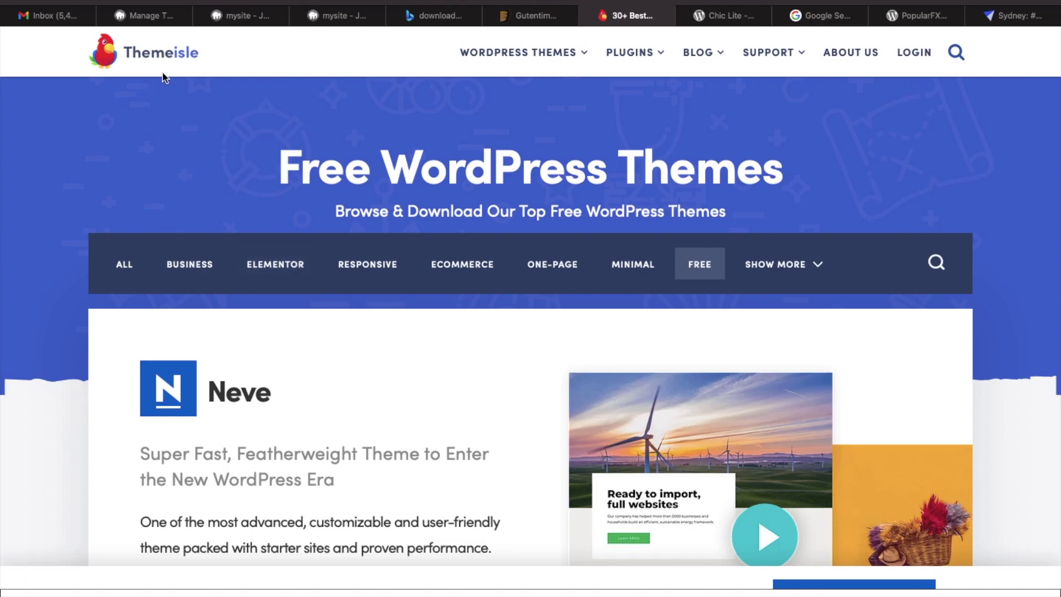
# Scroll Themeisle's free themes list to Hestia and open its details page.
pyautogui.scroll(-5, 164, 77)
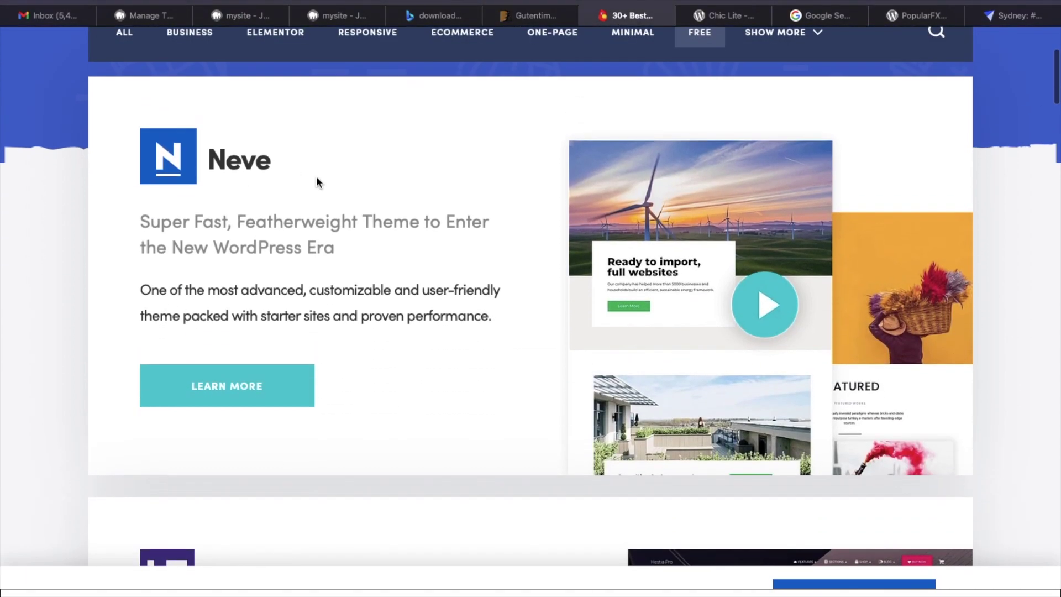
pyautogui.scroll(-15, 334, 416)
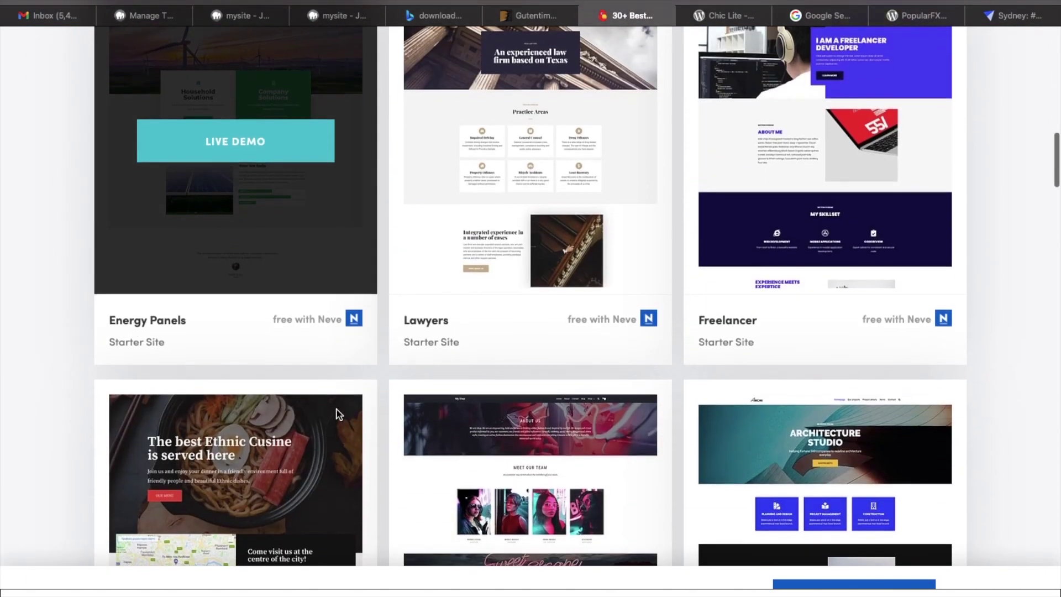
pyautogui.scroll(10, 338, 415)
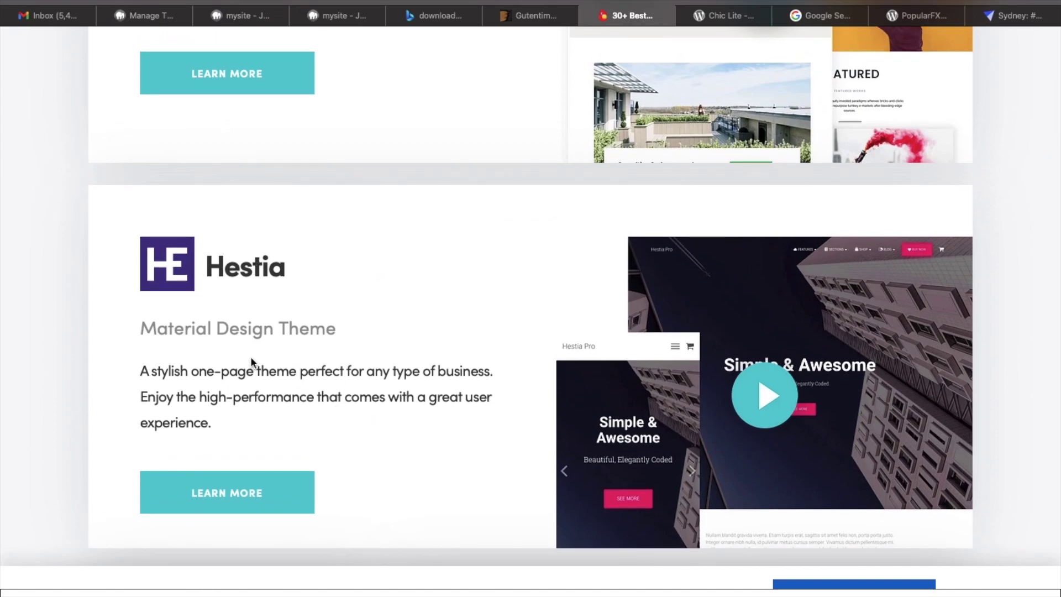
pyautogui.click(246, 498)
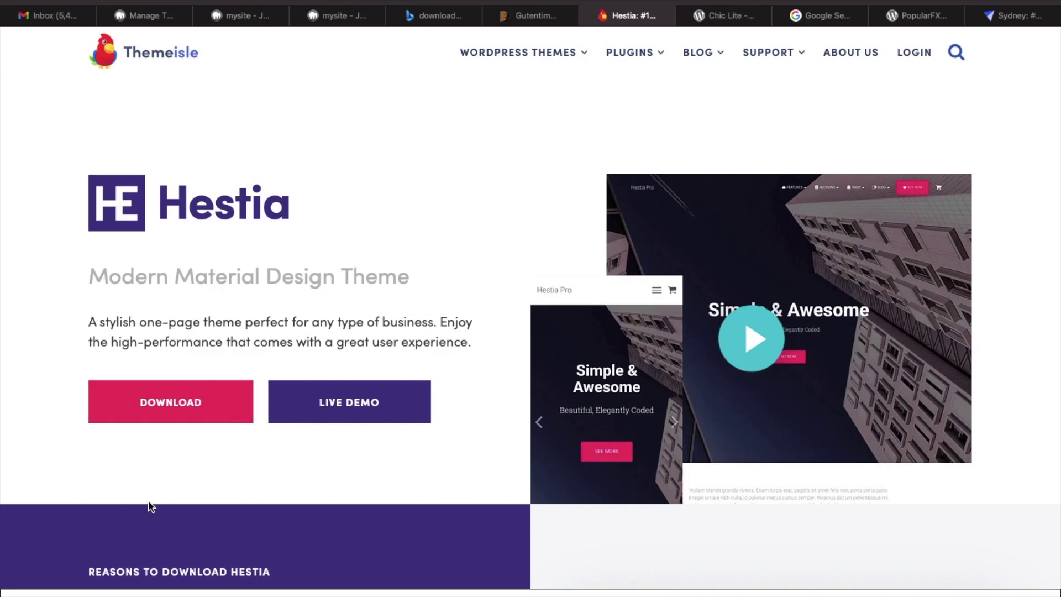
# Scroll to 'Unique Sites Built with Hestia' and open 2fitnesslovers.com in a new tab.
pyautogui.scroll(-2, 151, 506)
pyautogui.scroll(-5, 151, 506)
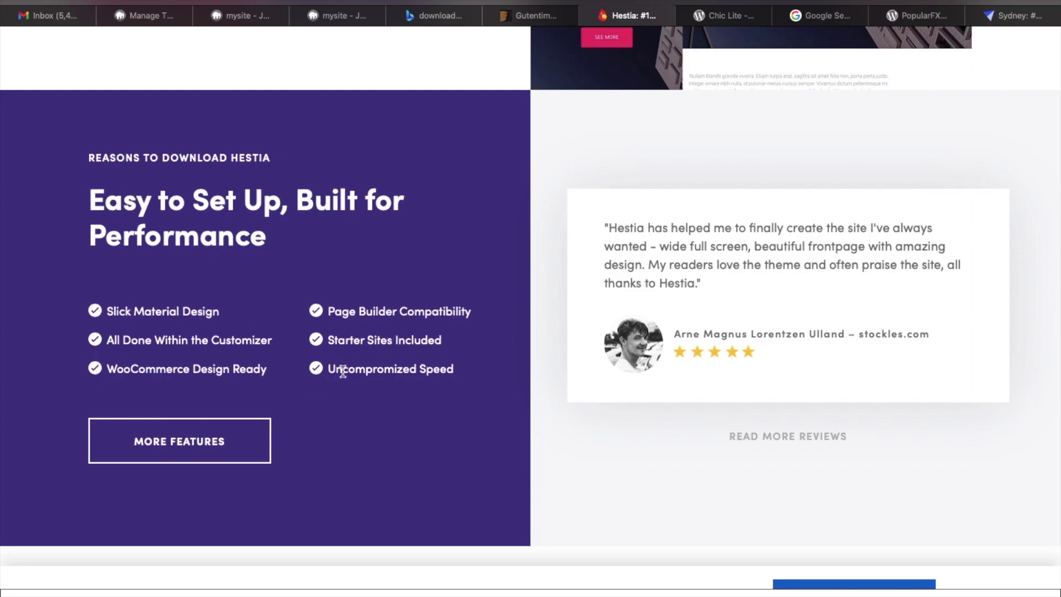
pyautogui.scroll(-10, 414, 412)
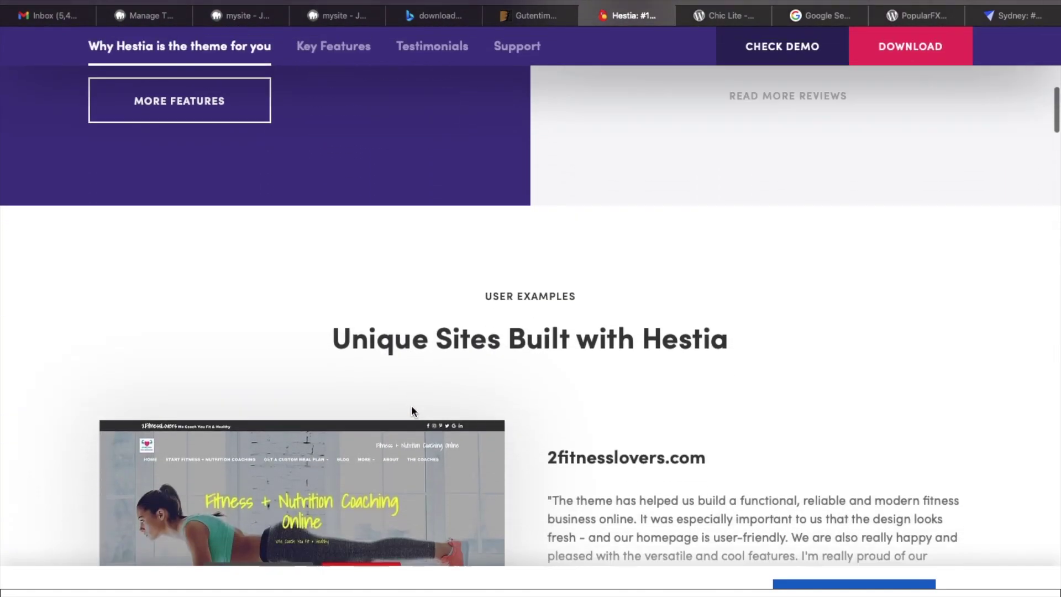
pyautogui.scroll(-2, 411, 406)
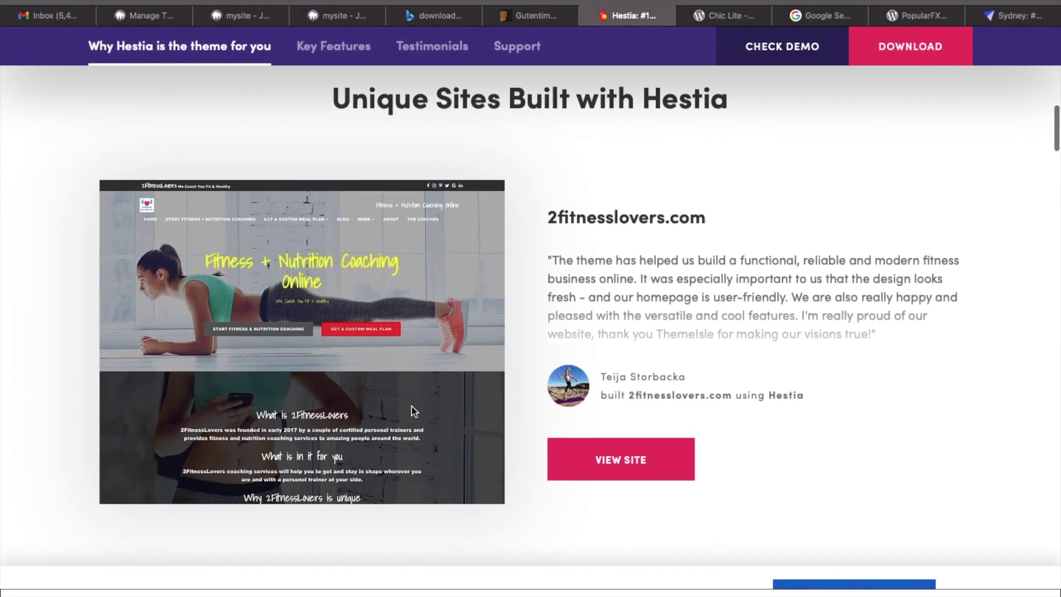
pyautogui.scroll(-4, 411, 412)
pyautogui.scroll(2, 412, 411)
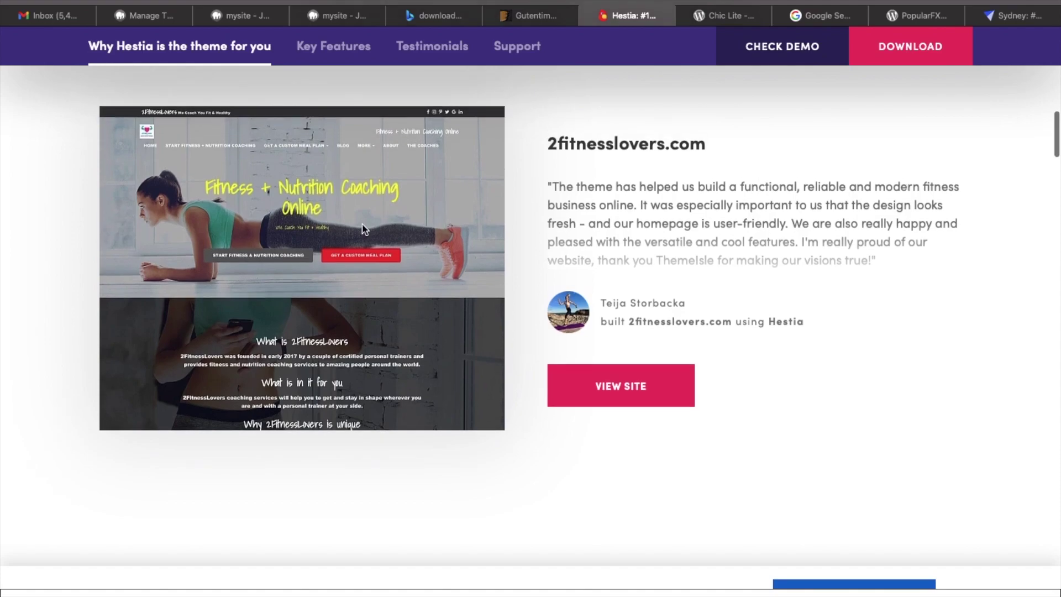
pyautogui.scroll(-5, 522, 423)
pyautogui.scroll(1, 541, 348)
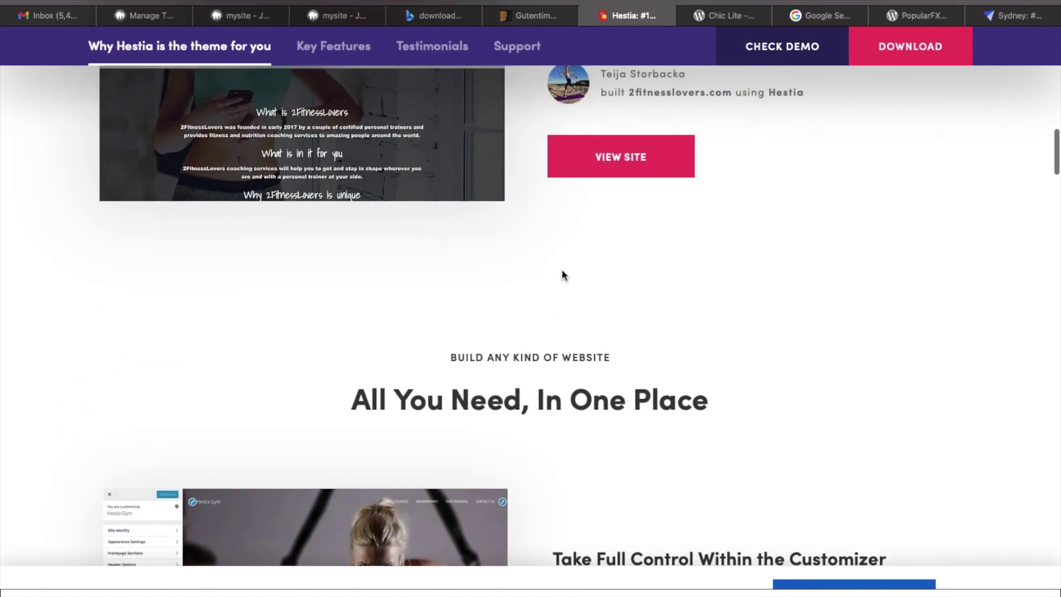
pyautogui.rightClick(624, 165)
pyautogui.click(663, 177)
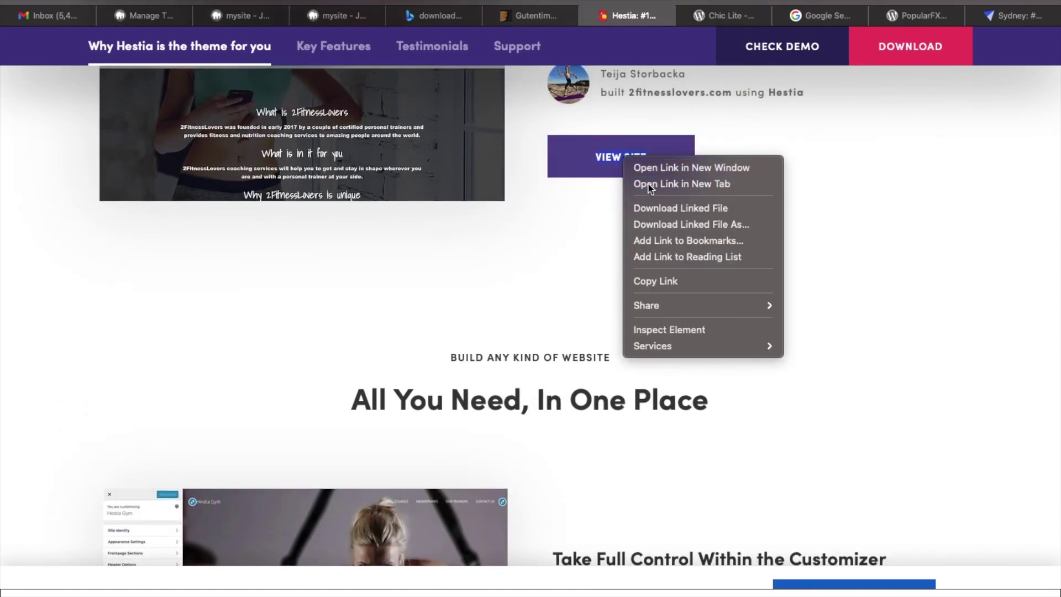
# Scroll through Hestia's feature sections and Pro pricing cards.
pyautogui.scroll(-1, 543, 259)
pyautogui.scroll(-4, 544, 263)
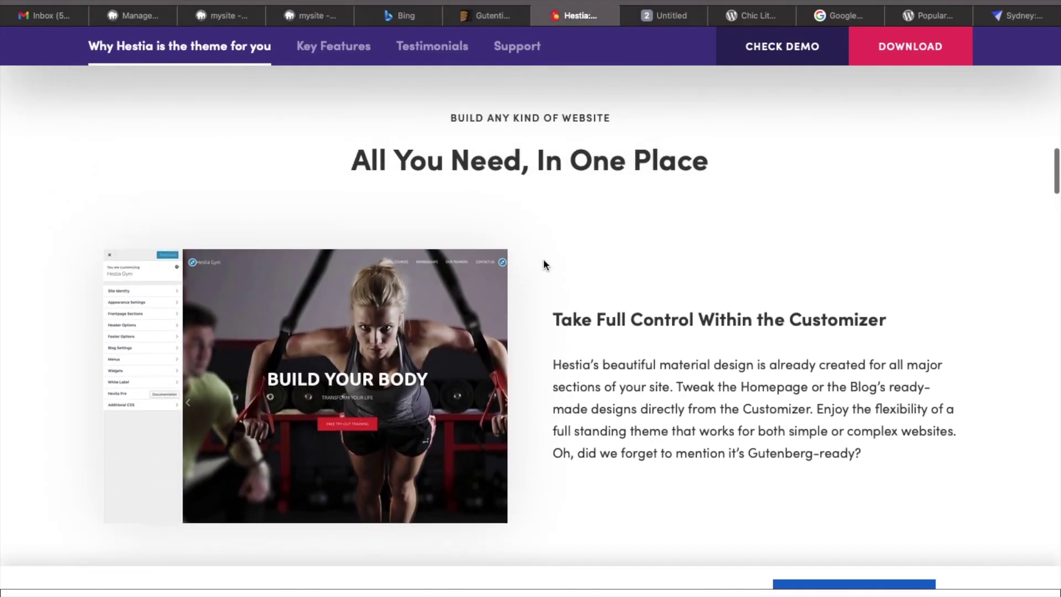
pyautogui.scroll(-10, 544, 263)
pyautogui.scroll(2, 543, 260)
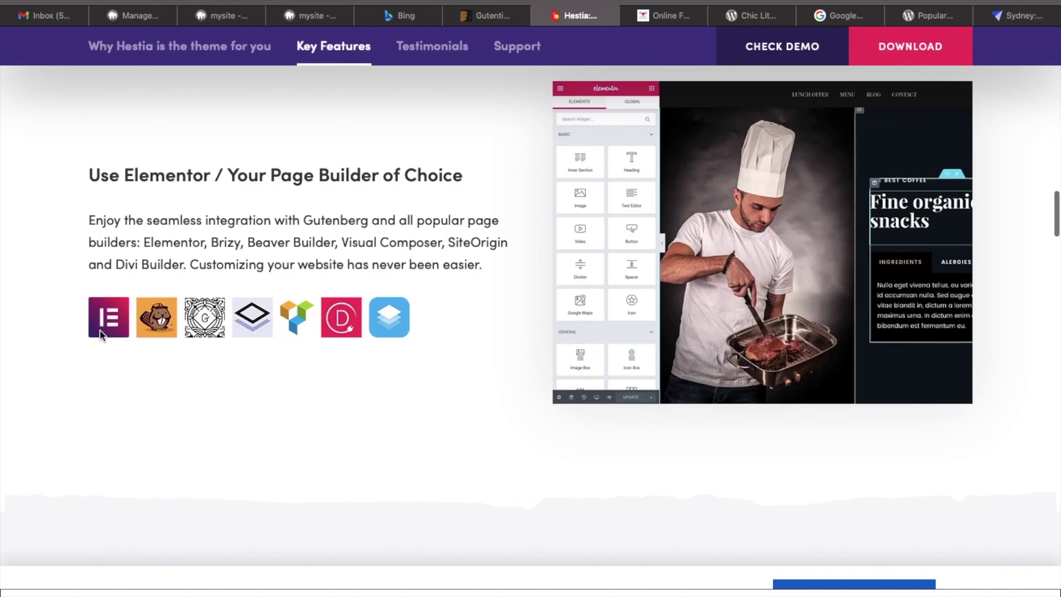
pyautogui.scroll(-10, 126, 394)
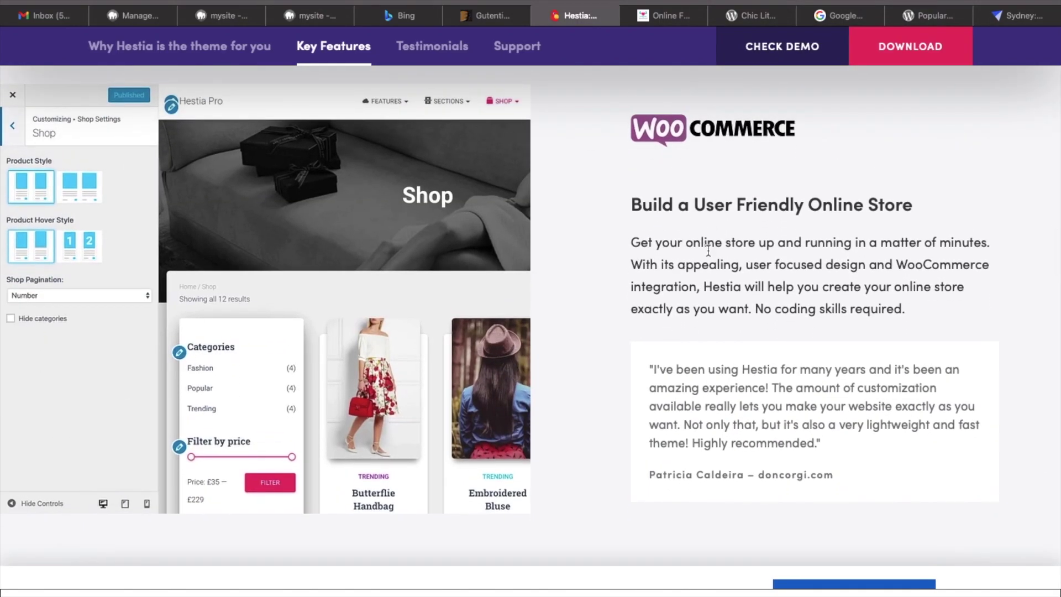
pyautogui.scroll(-12, 708, 250)
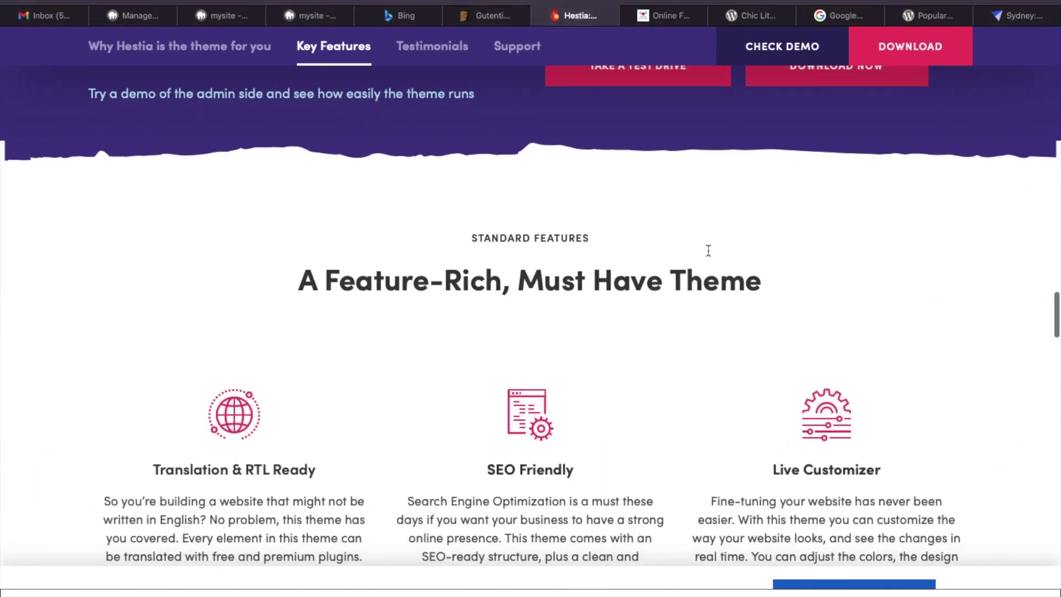
pyautogui.scroll(-12, 708, 250)
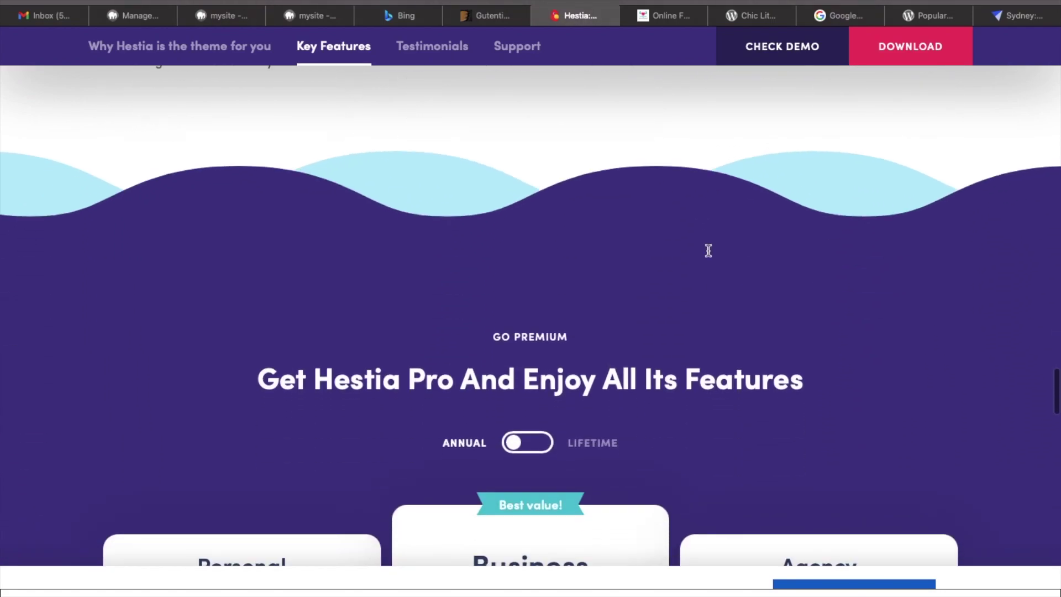
pyautogui.scroll(-7, 708, 250)
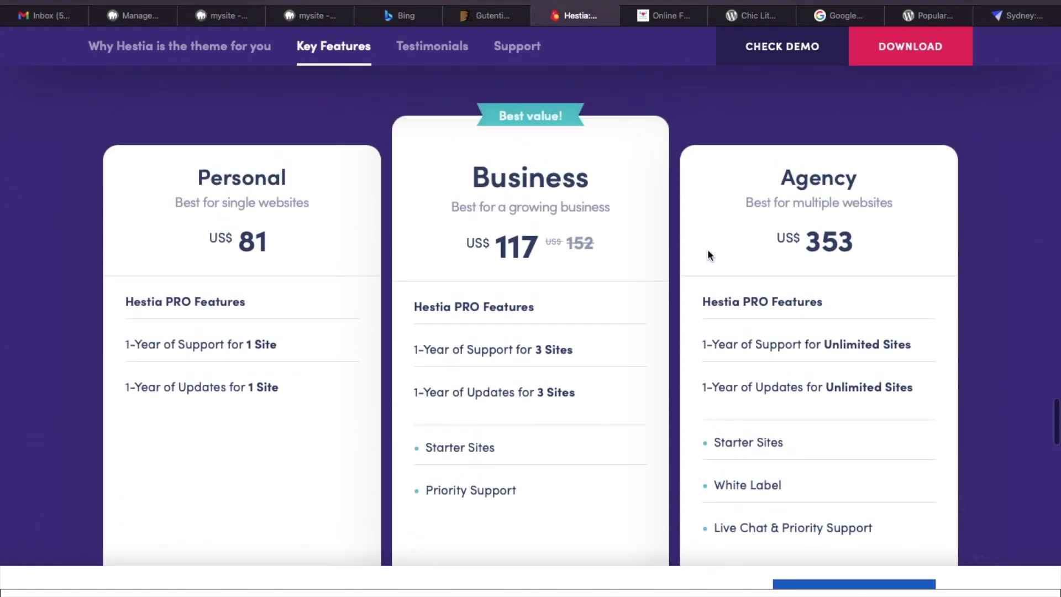
pyautogui.scroll(-3, 709, 254)
# Return to the top of the Hestia page and start the free download.
pyautogui.scroll(2, 708, 247)
pyautogui.scroll(-2, 703, 242)
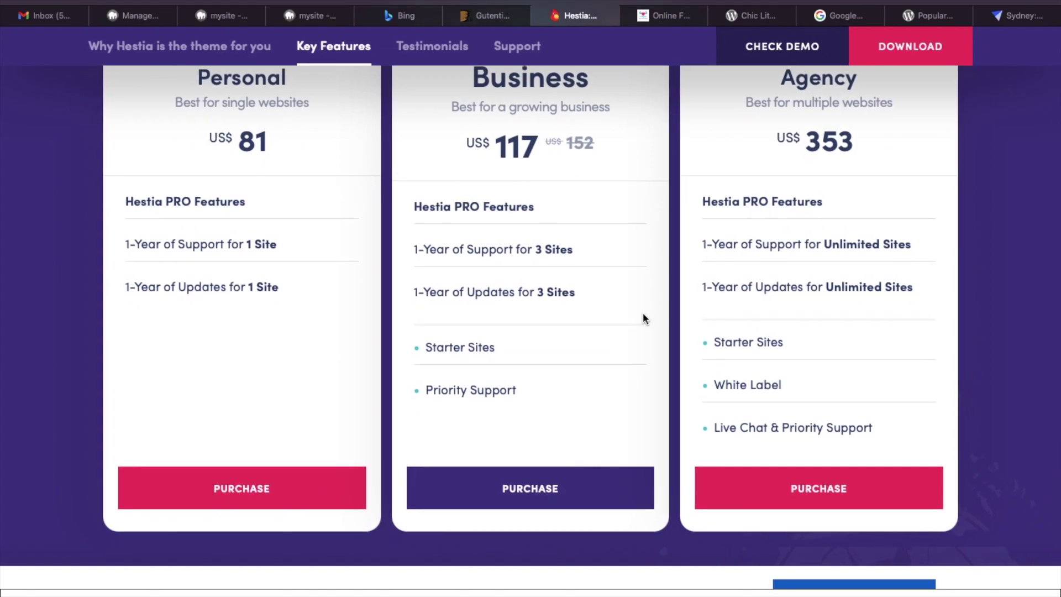
pyautogui.scroll(-10, 644, 314)
pyautogui.scroll(20, 643, 314)
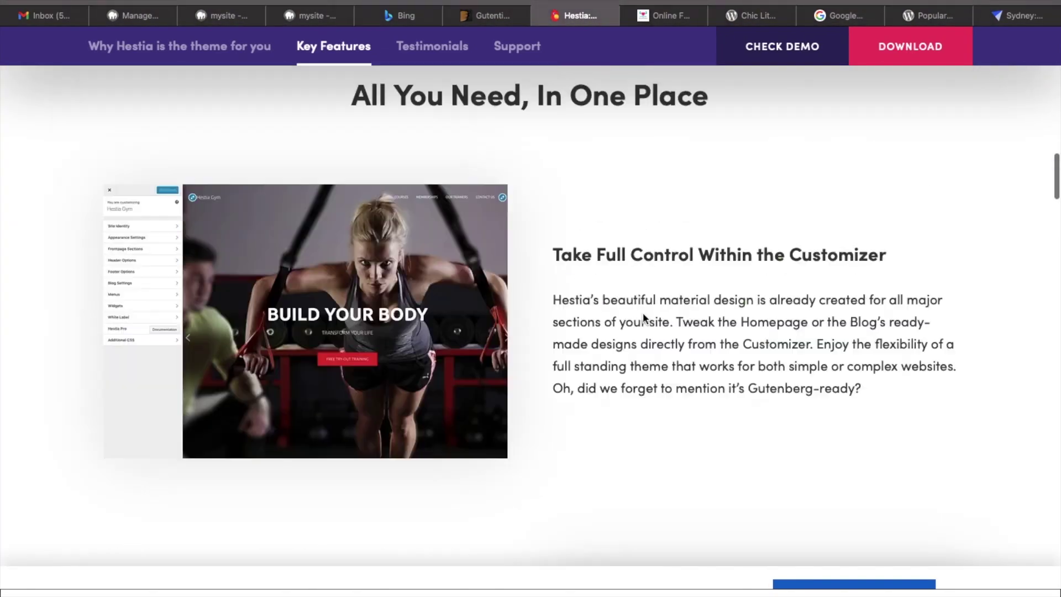
pyautogui.scroll(20, 643, 313)
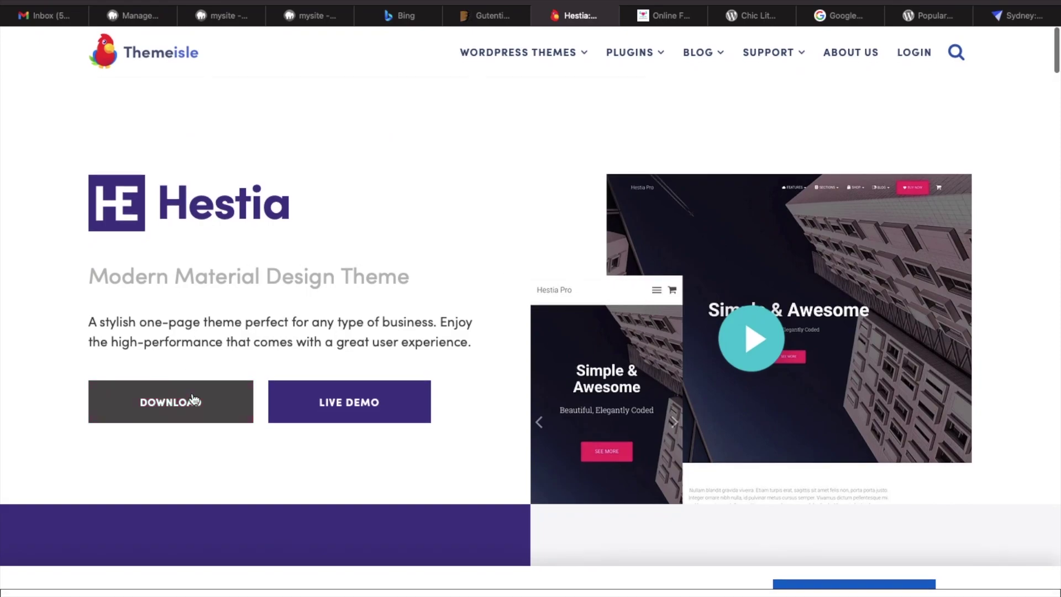
pyautogui.click(191, 401)
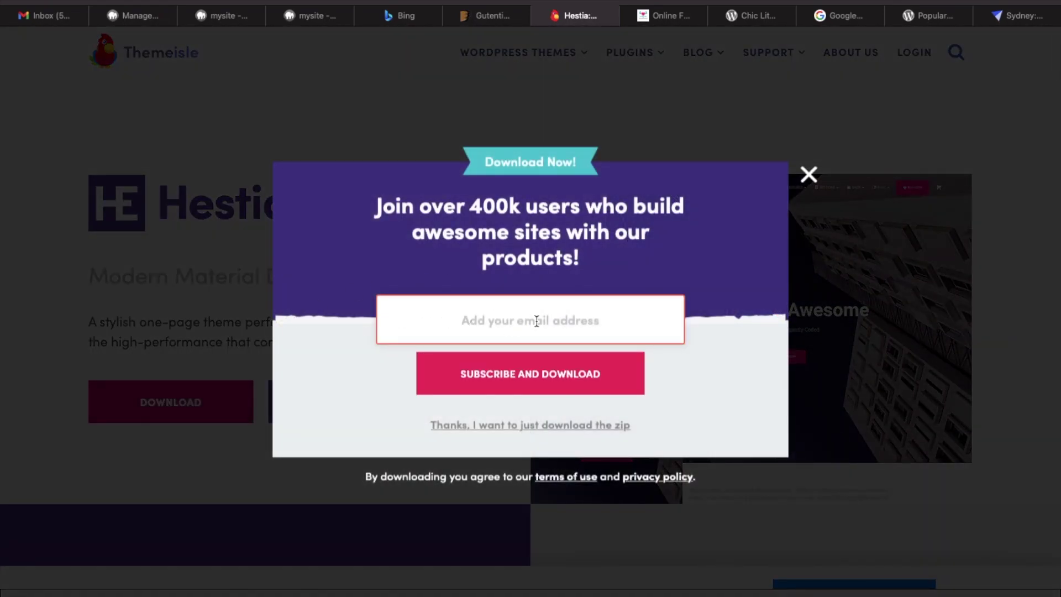
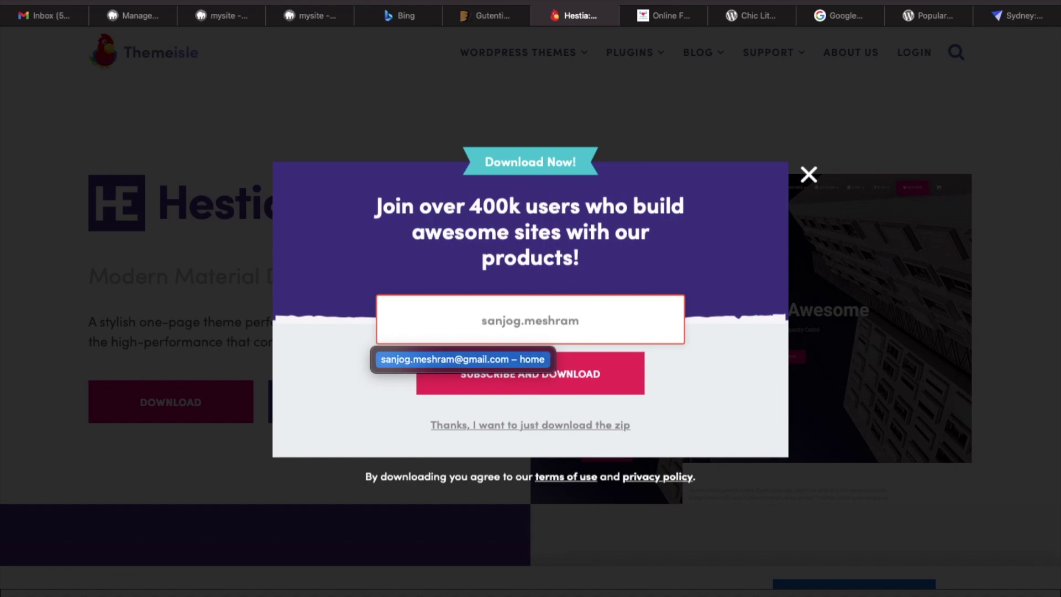
# Enter the e-mail address, choose Subscribe and Download, and allow downloads from themeisle.com.
pyautogui.click(497, 359)
pyautogui.click(541, 383)
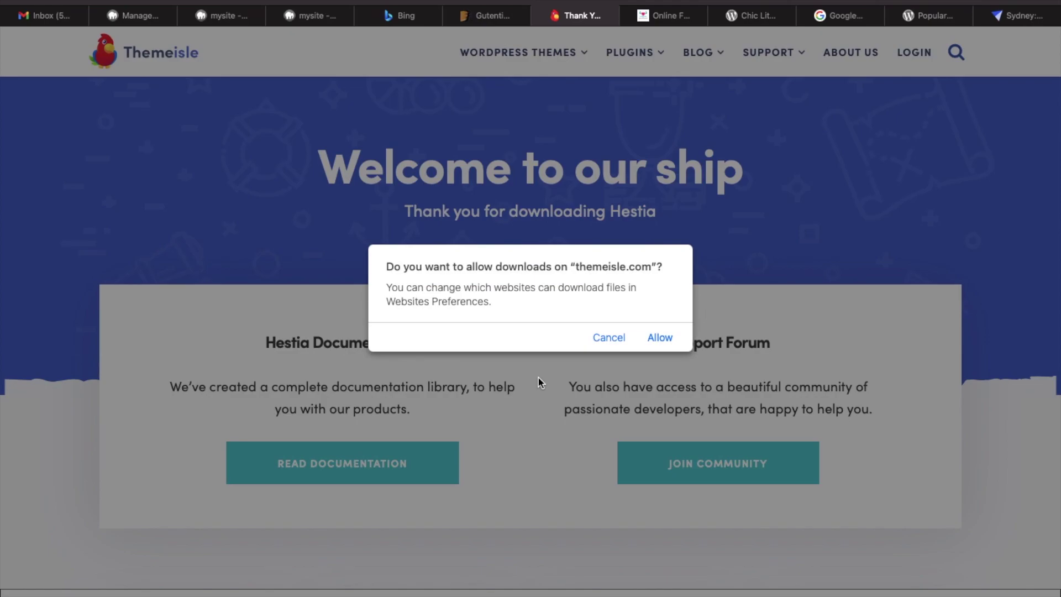
pyautogui.click(661, 338)
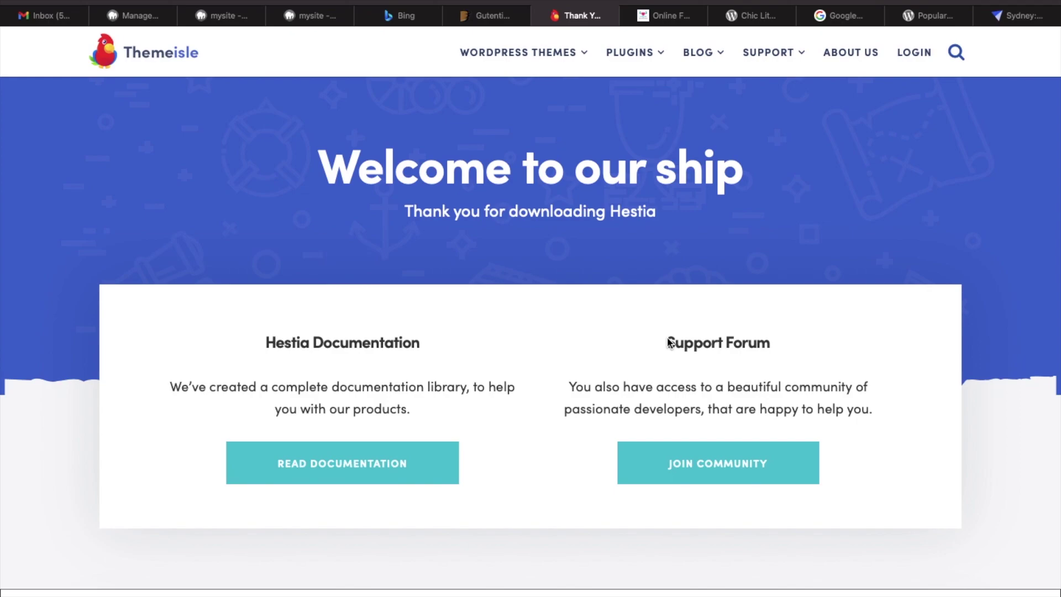
# Open Finder and show the Downloads folder.
pyautogui.moveTo(152, 589)
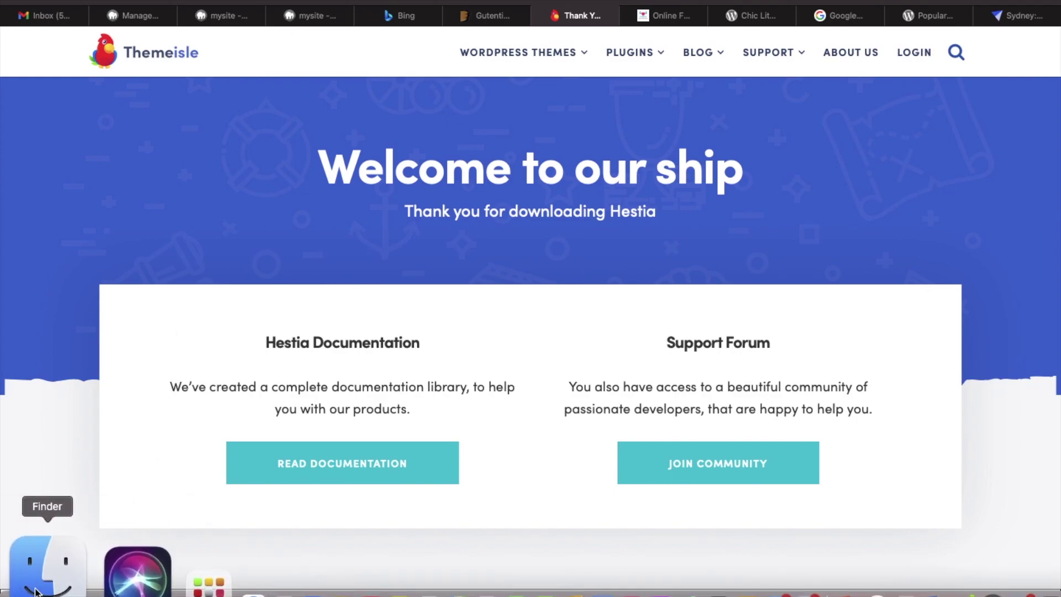
pyautogui.click(35, 591)
pyautogui.click(86, 35)
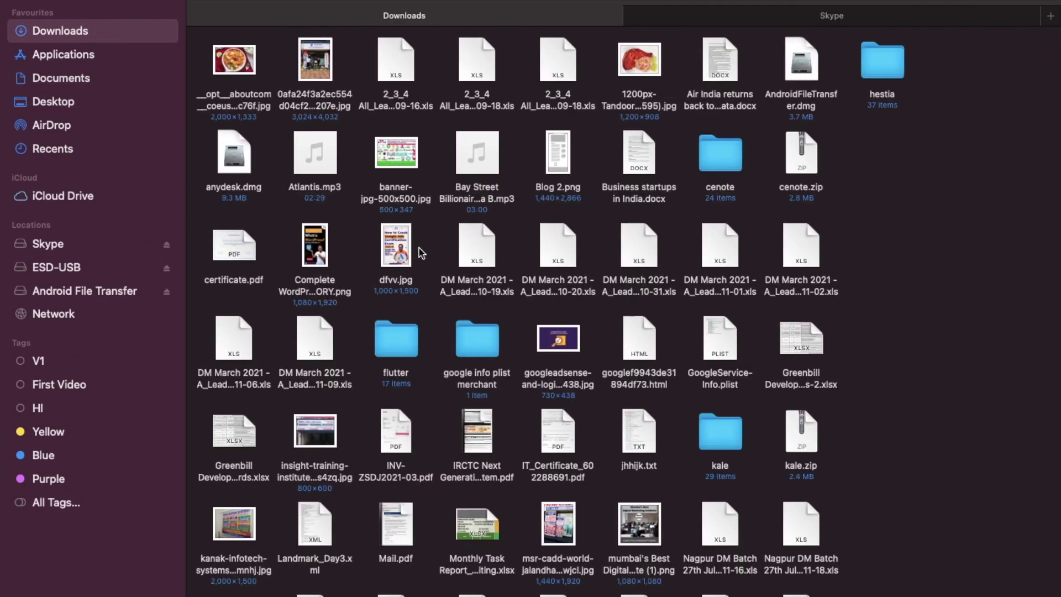
pyautogui.scroll(-10, 420, 253)
pyautogui.scroll(10, 428, 404)
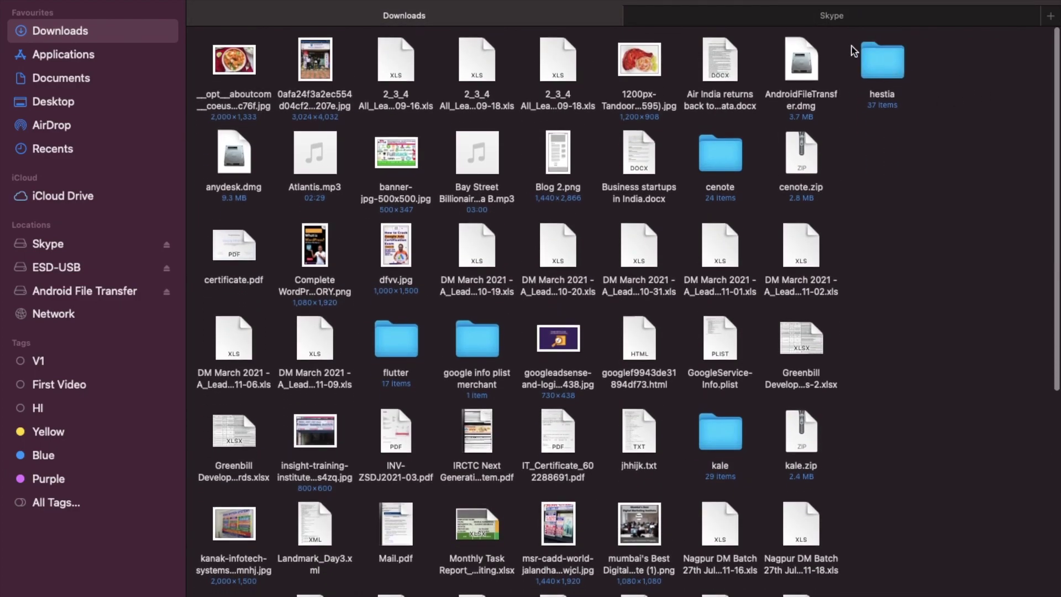
# Compress the hestia folder into hestia.zip, then go back to the browser.
pyautogui.rightClick(890, 58)
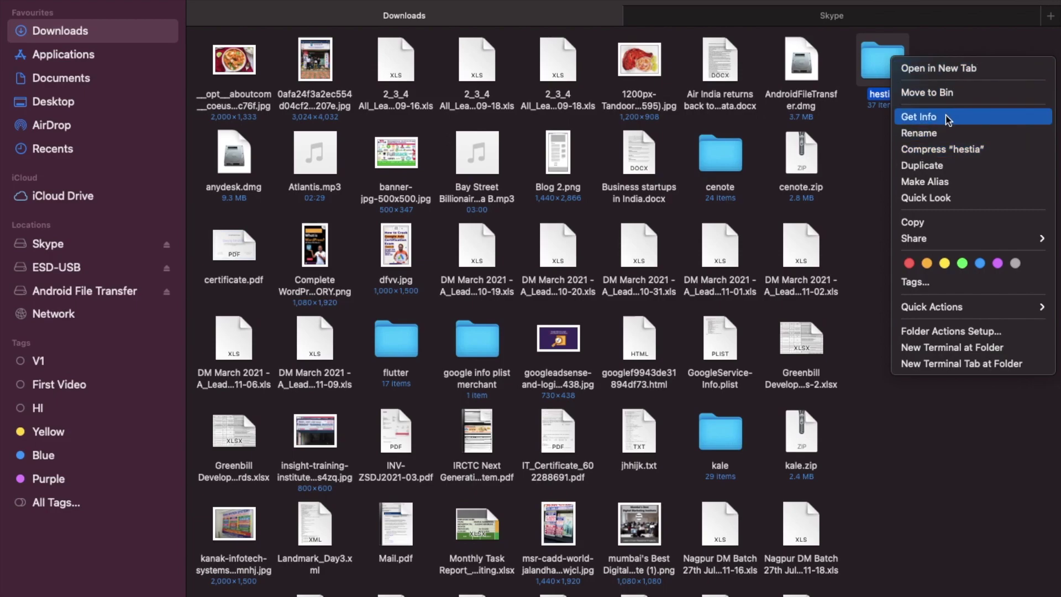
pyautogui.click(977, 153)
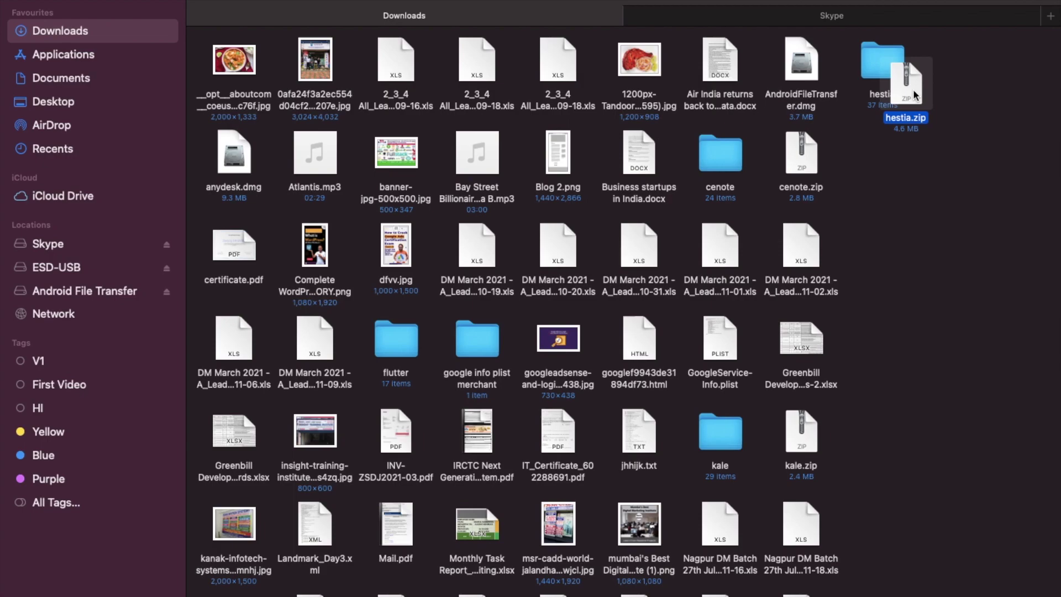
pyautogui.moveTo(949, 74); pyautogui.dragTo(959, 71)
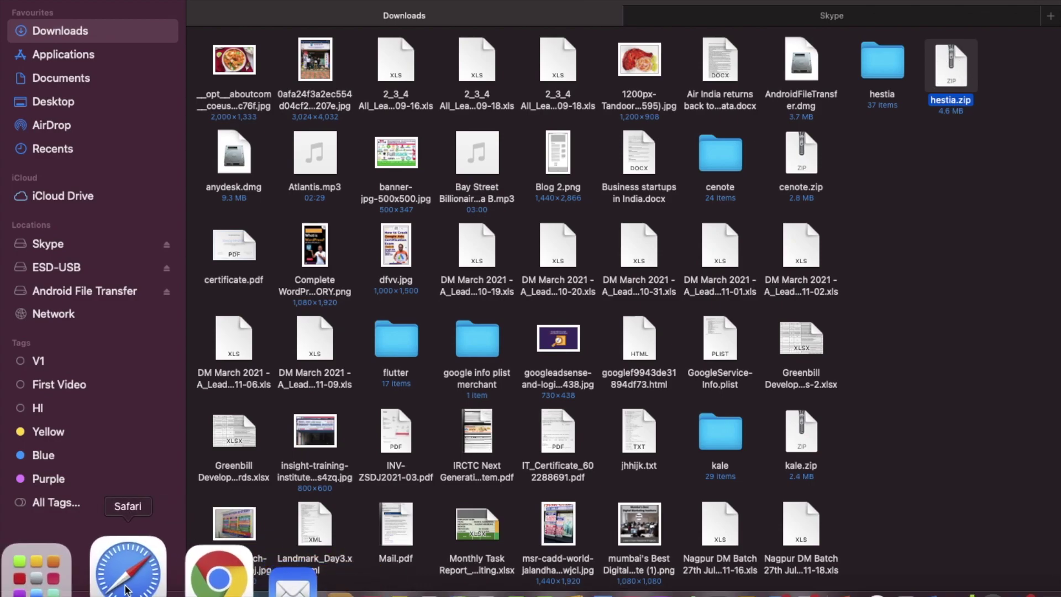
pyautogui.click(213, 575)
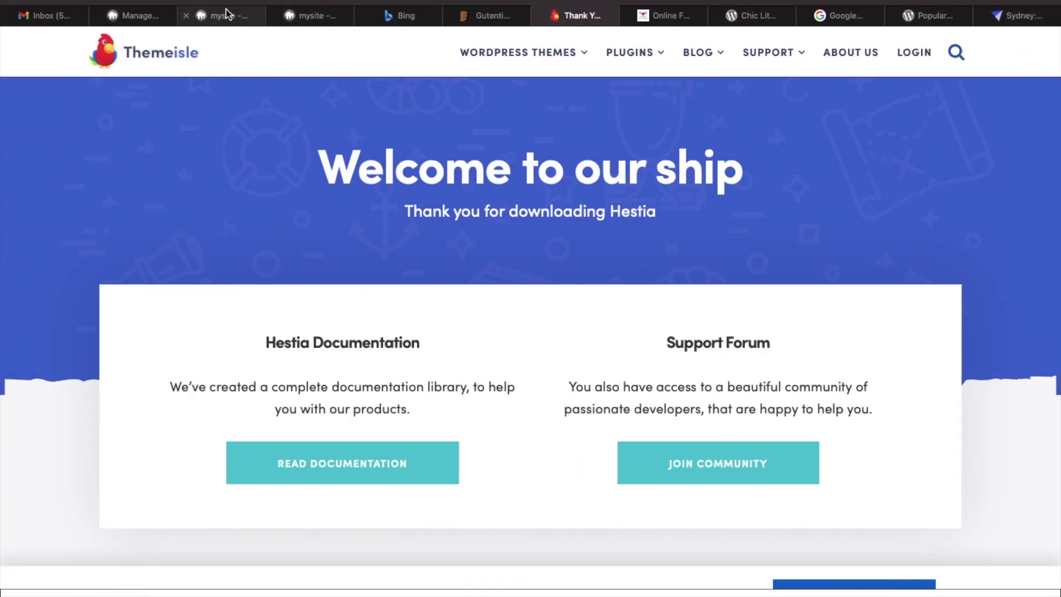
# On the WordPress Add Themes page, upload hestia.zip from Finder and install it.
pyautogui.click(147, 22)
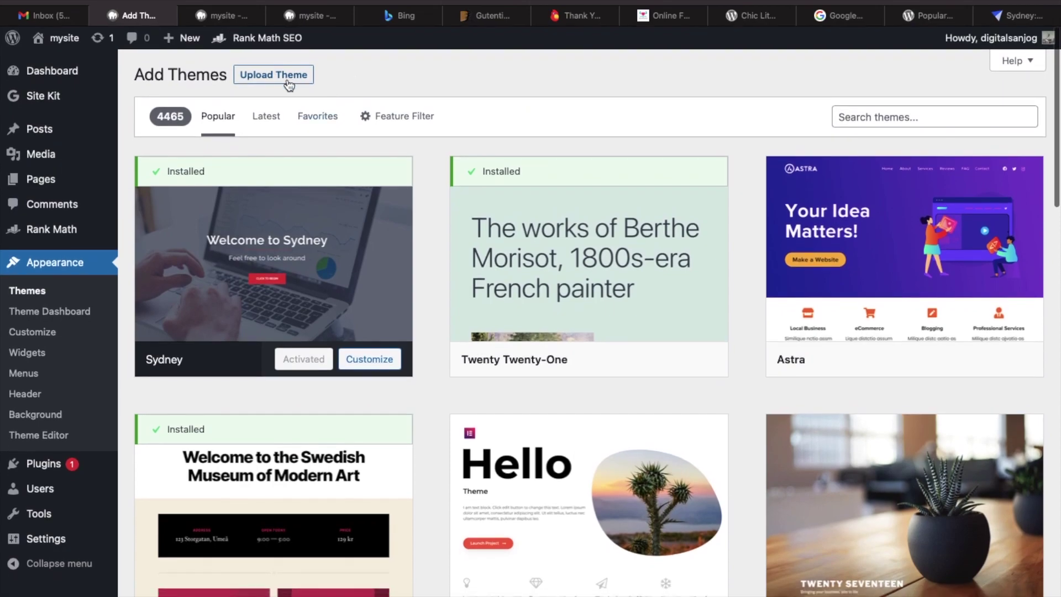
pyautogui.click(289, 85)
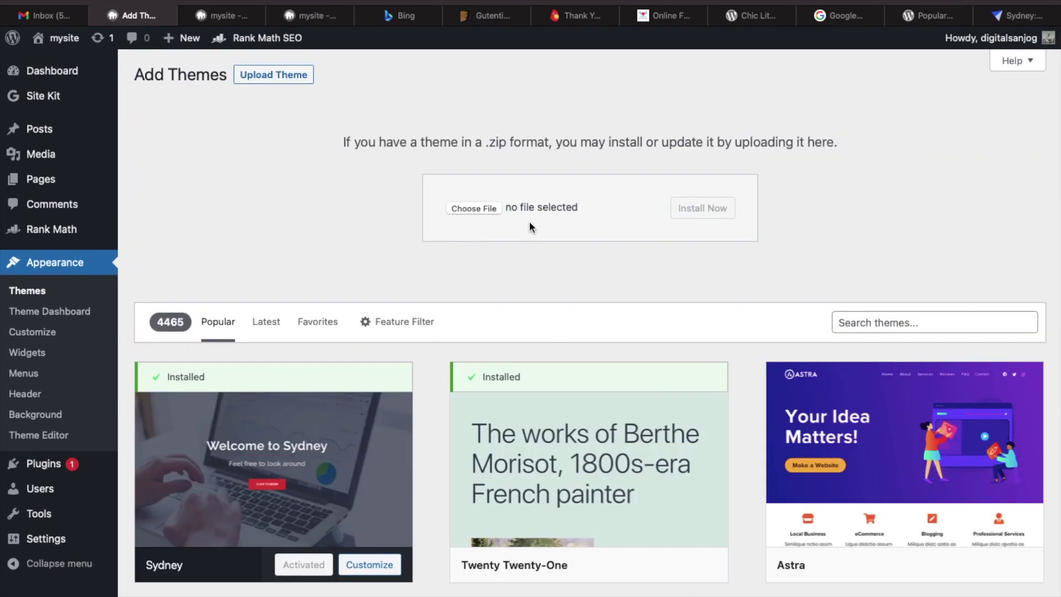
pyautogui.press('super+Tab')
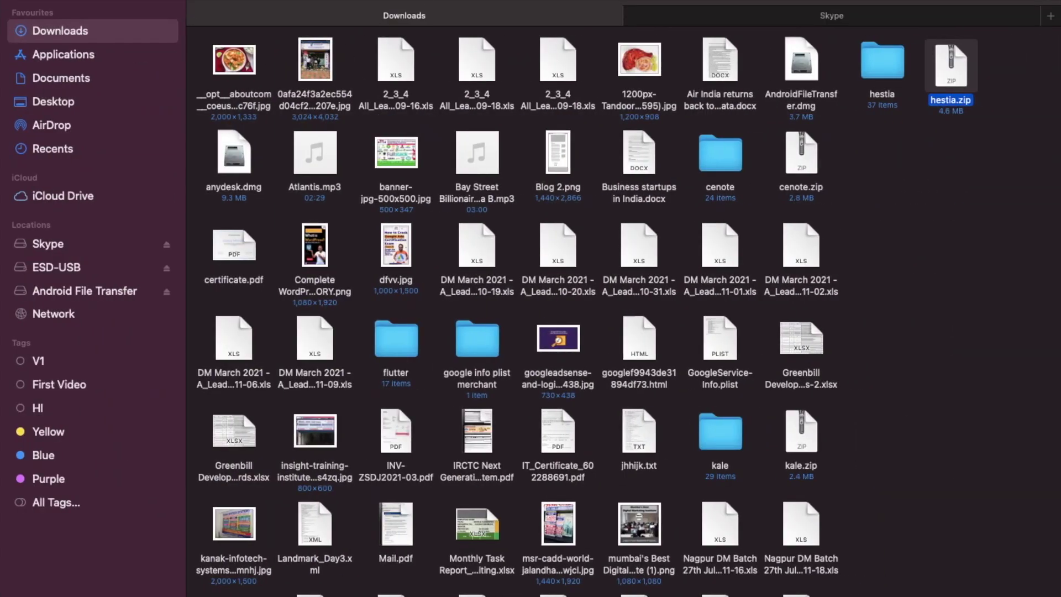
pyautogui.moveTo(954, 82); pyautogui.dragTo(521, 204)
pyautogui.hotkey('ctrl', 'Left')
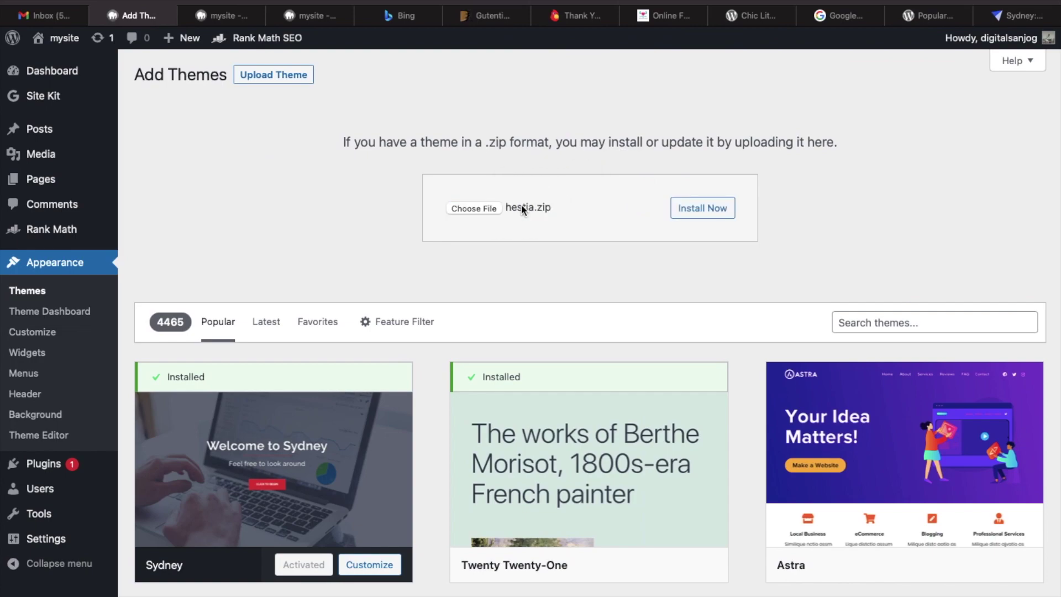
pyautogui.click(707, 214)
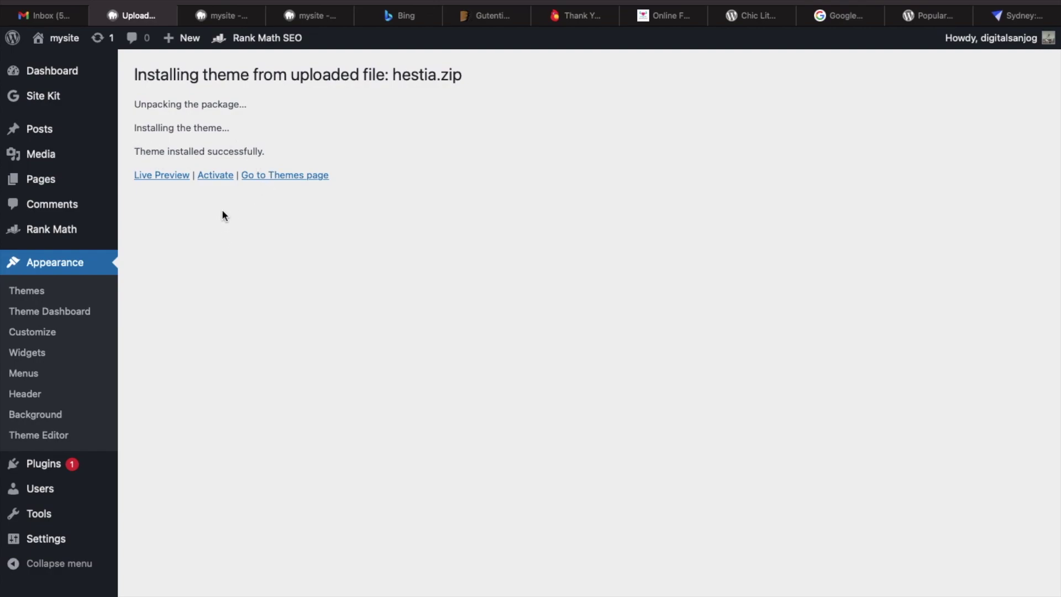
# Open the installed themes list, scroll to the Hestia card and activate it.
pyautogui.click(34, 291)
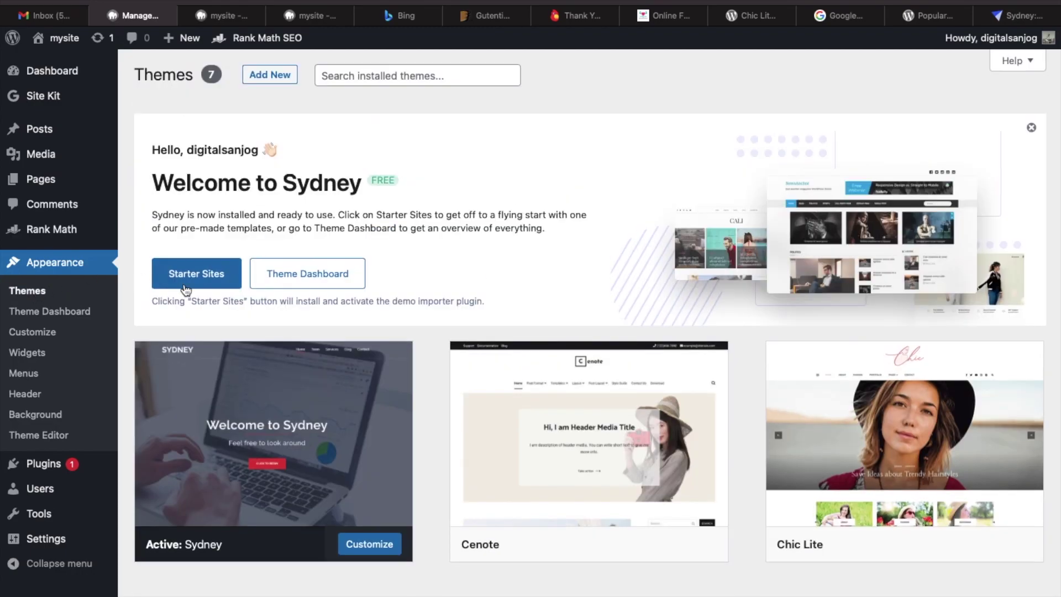
pyautogui.scroll(-2, 214, 339)
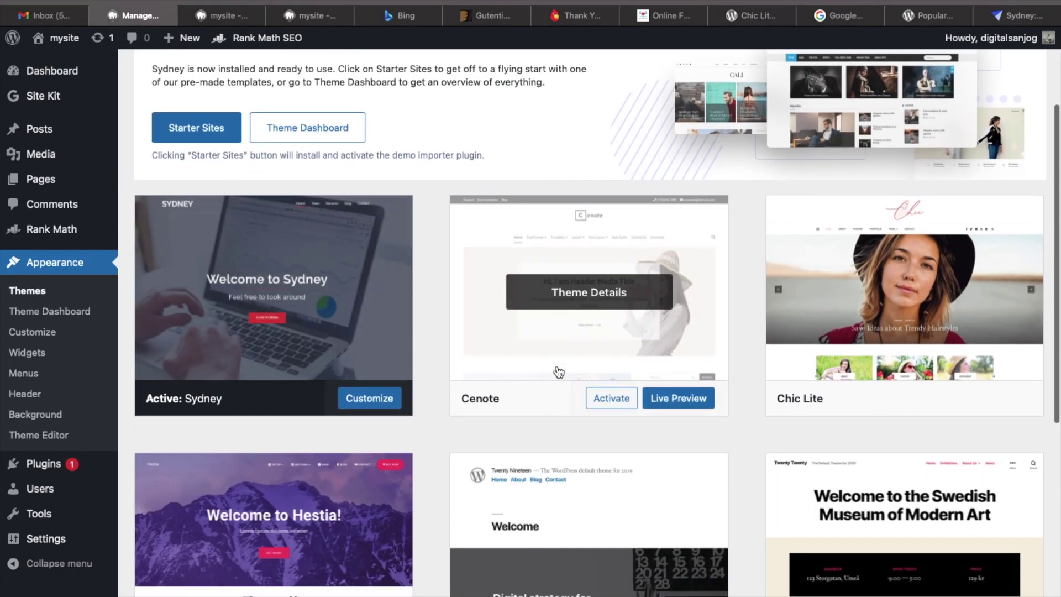
pyautogui.scroll(3, 569, 334)
pyautogui.scroll(-10, 569, 335)
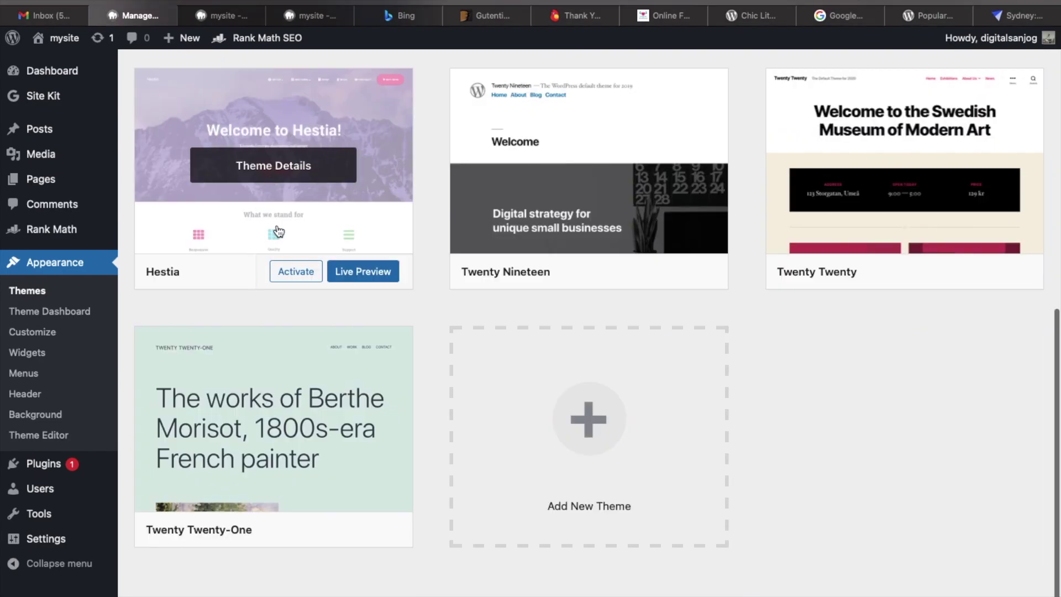
pyautogui.click(297, 272)
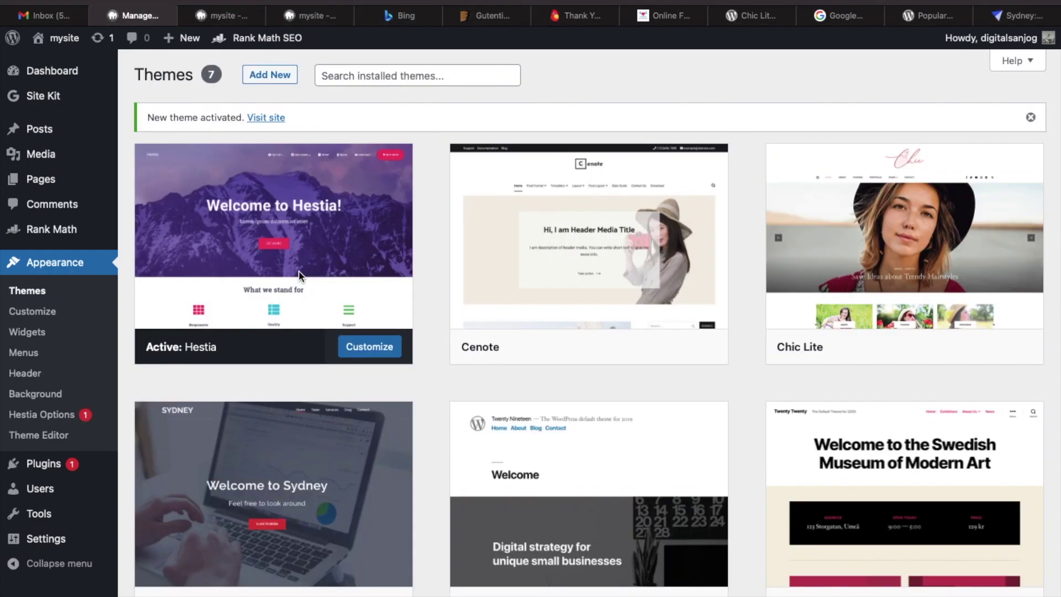
# Check the Themes page to confirm Hestia is now the active theme.
pyautogui.moveTo(298, 275)
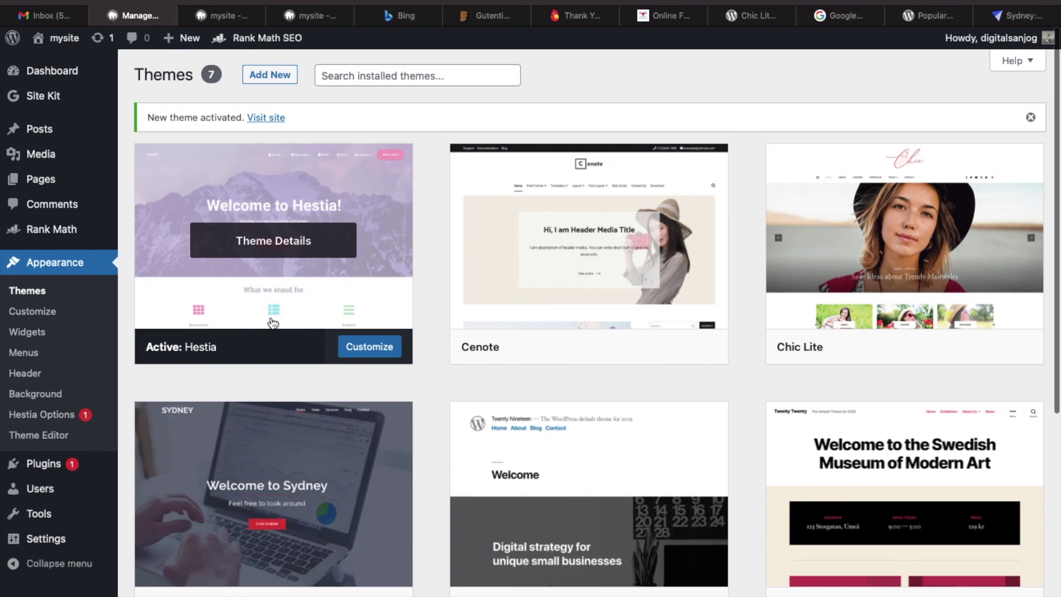
pyautogui.scroll(-3, 211, 354)
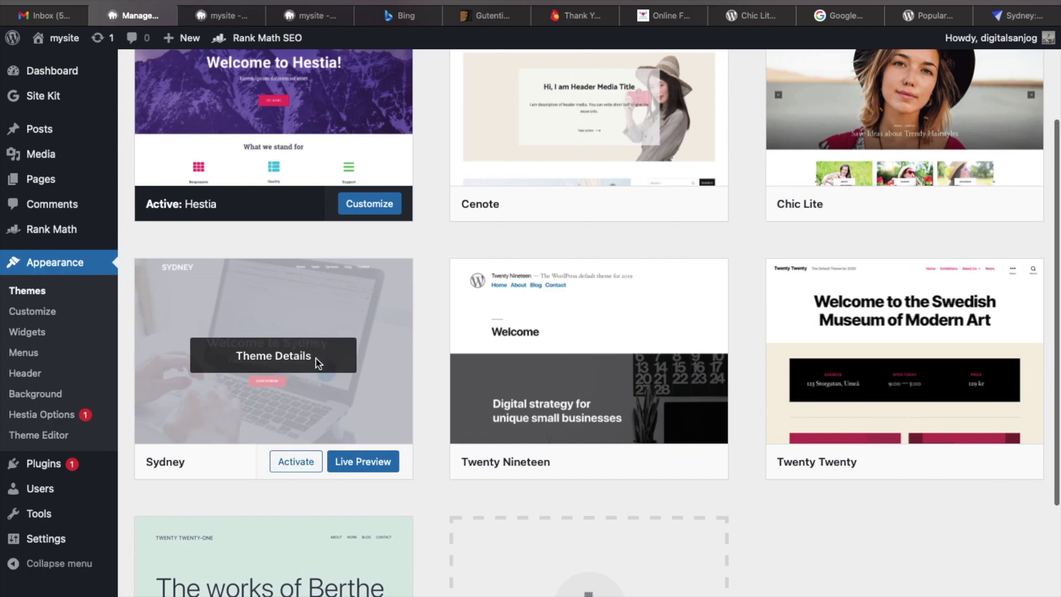
pyautogui.scroll(3, 316, 362)
# Reload the site front-end to view it in Hestia, compare against the Cenote tab, then return to Themes admin.
pyautogui.click(312, 16)
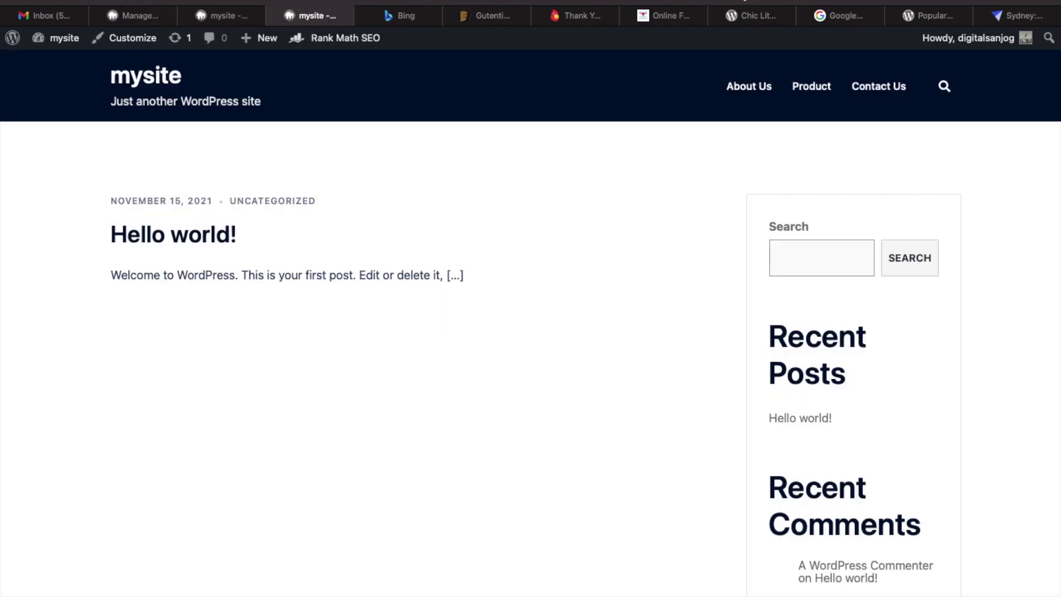
pyautogui.press('super+r')
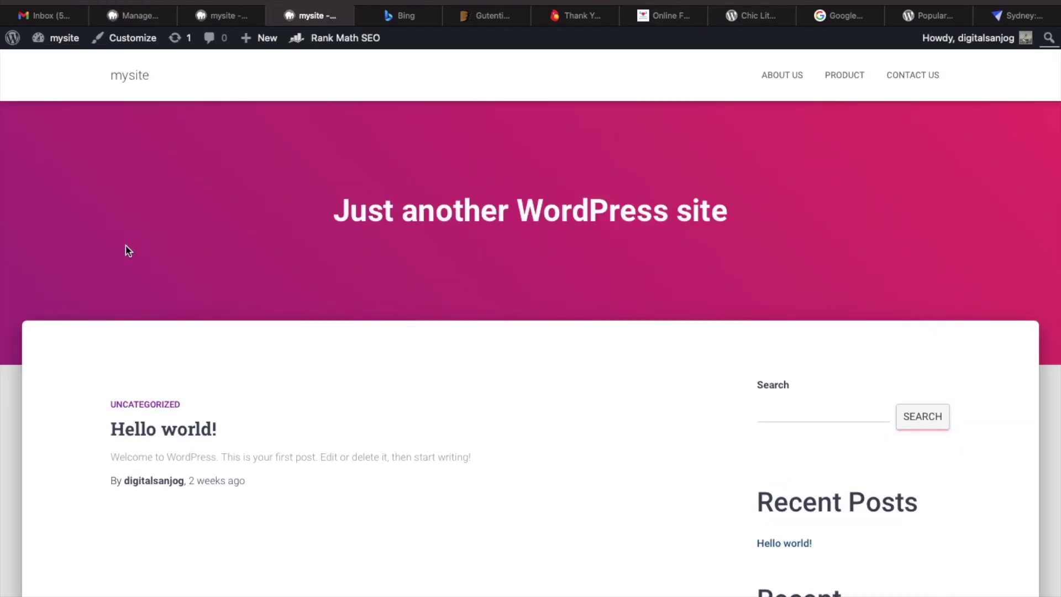
pyautogui.scroll(-8, 107, 268)
pyautogui.scroll(10, 107, 271)
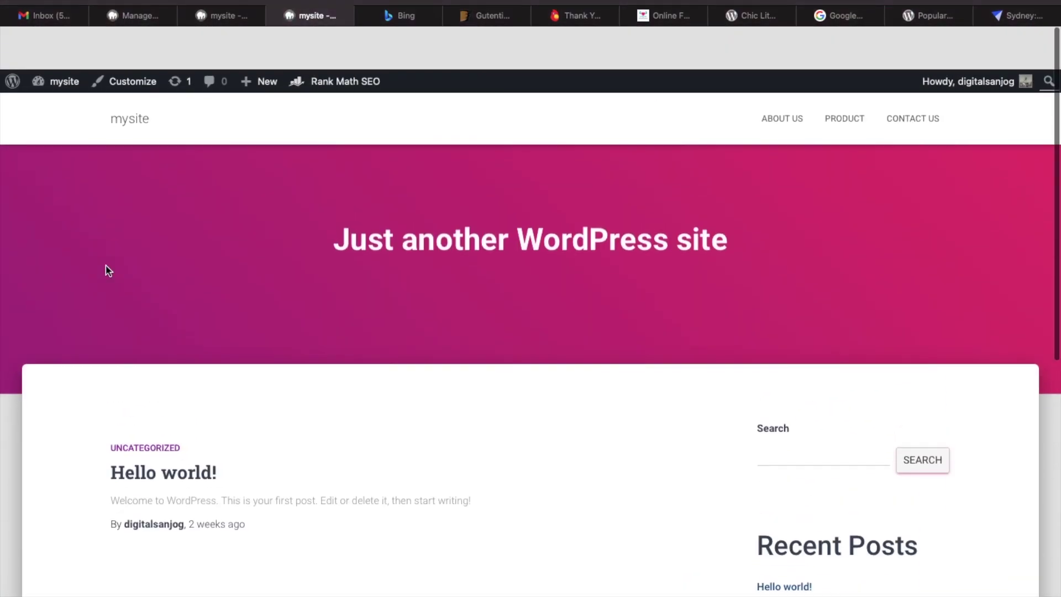
pyautogui.click(236, 19)
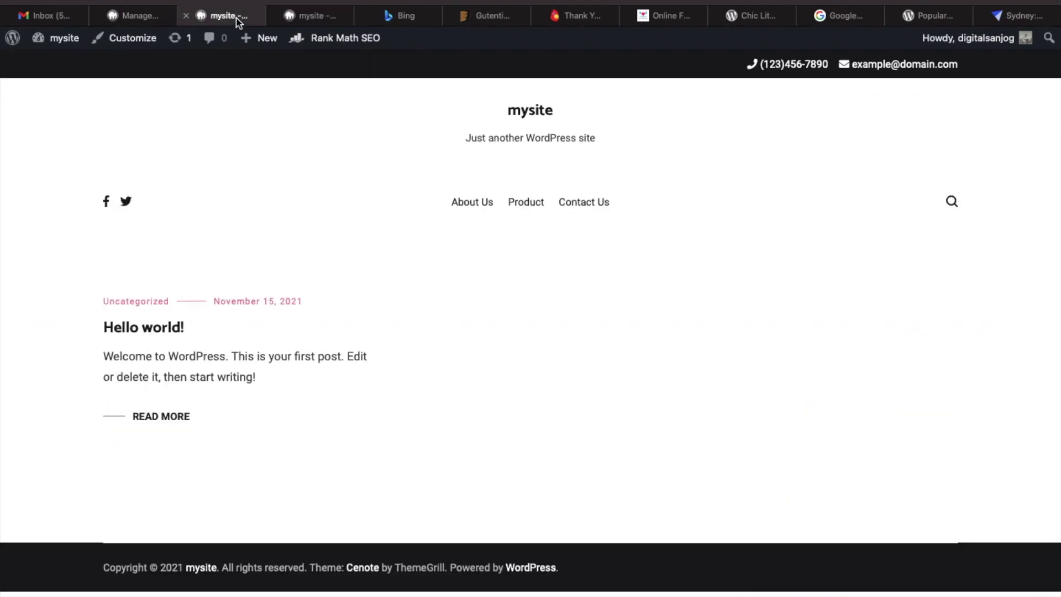
pyautogui.click(314, 21)
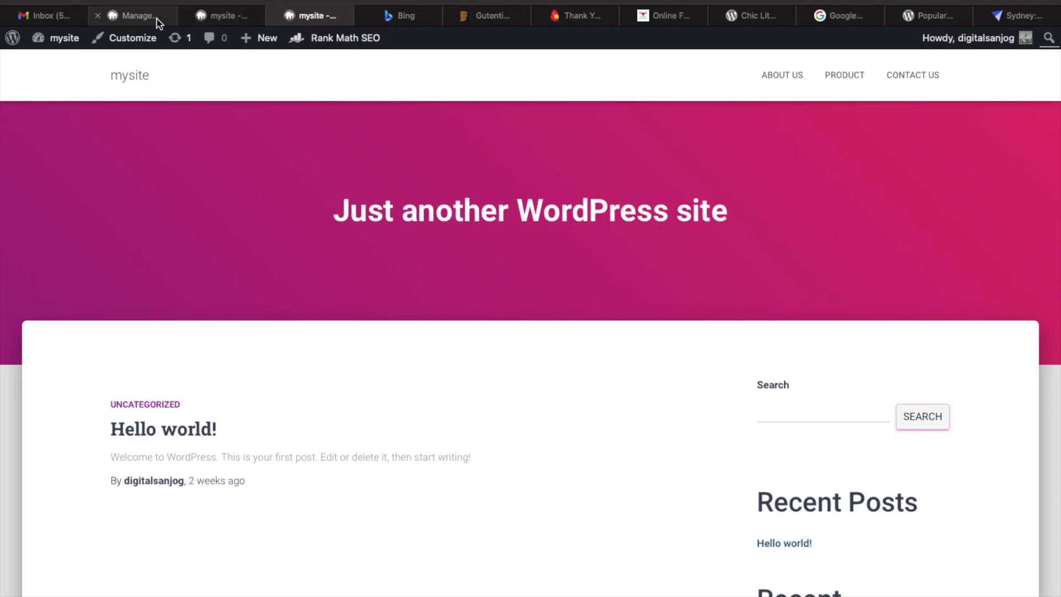
pyautogui.click(157, 19)
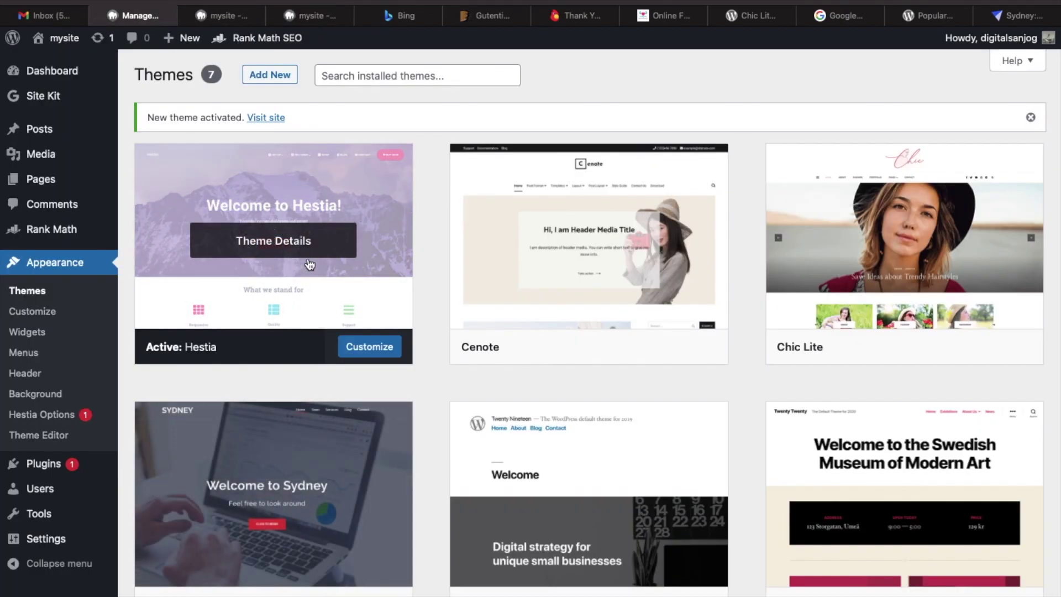